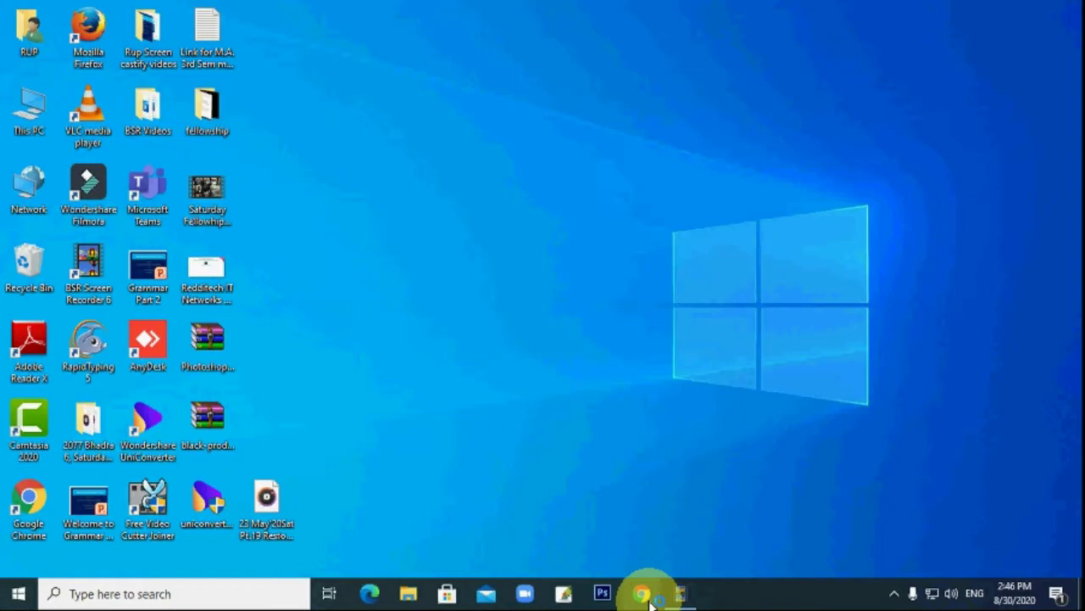
# Open the Google homepage in Chrome and sign in with the account e-mail and password.
pyautogui.click(645, 595)
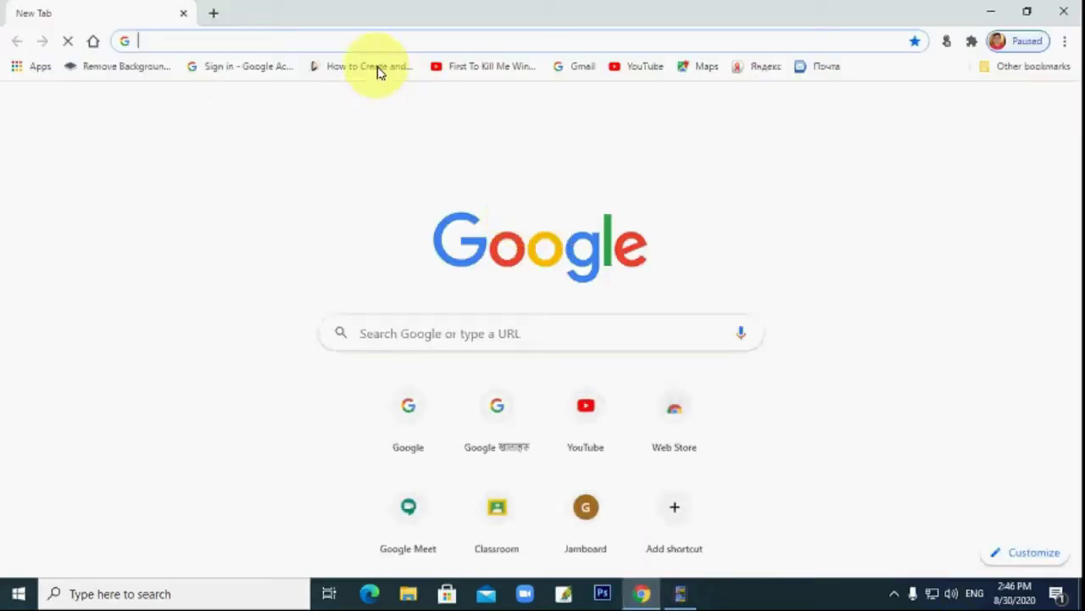
pyautogui.click(427, 441)
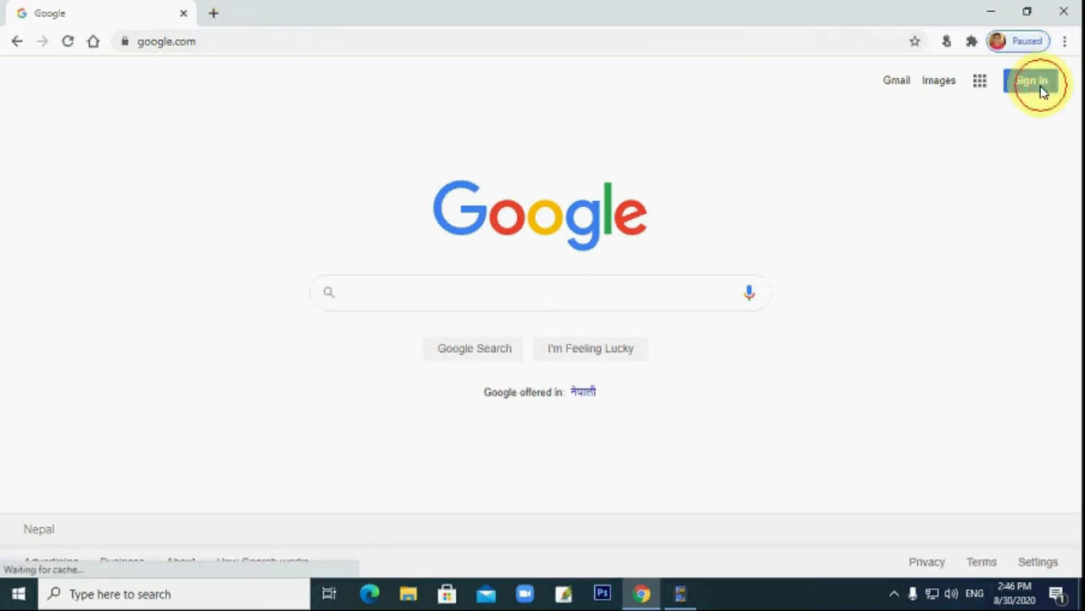
pyautogui.click(1036, 83)
pyautogui.write('grg')
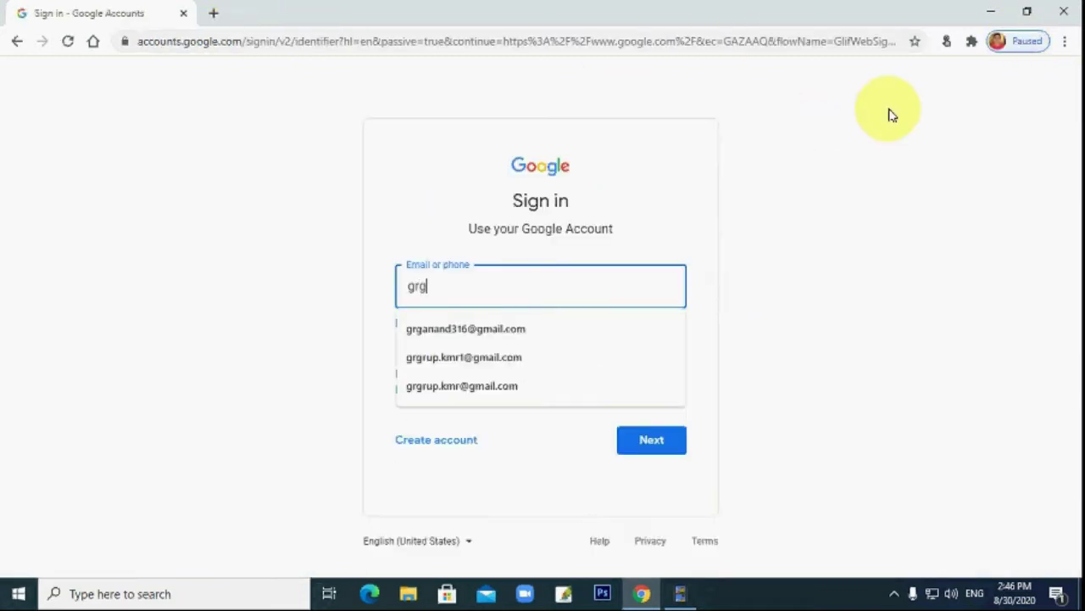
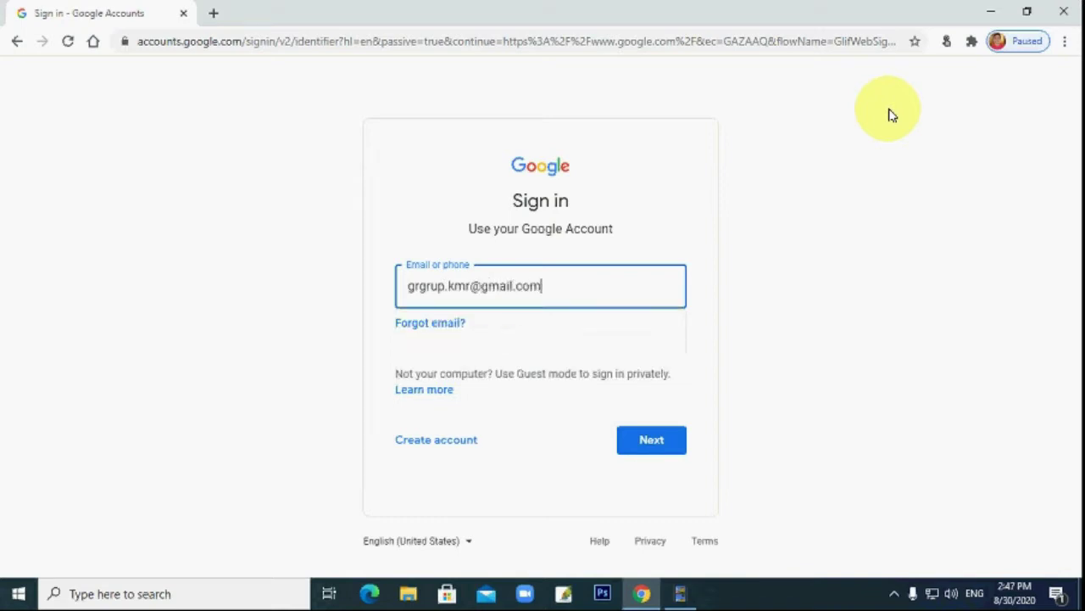
pyautogui.press('Return')
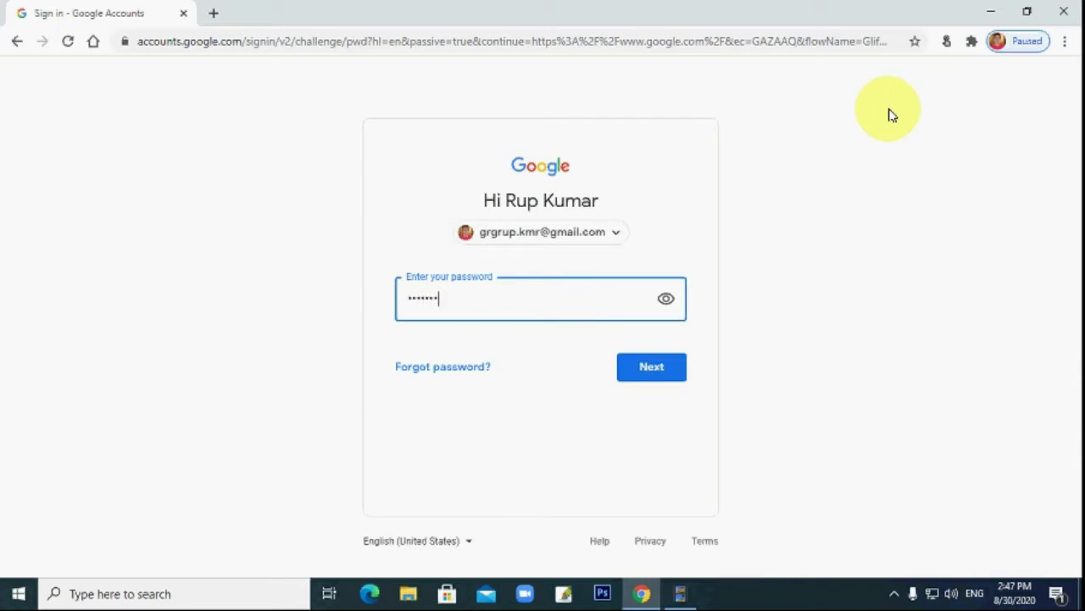
pyautogui.press('Return')
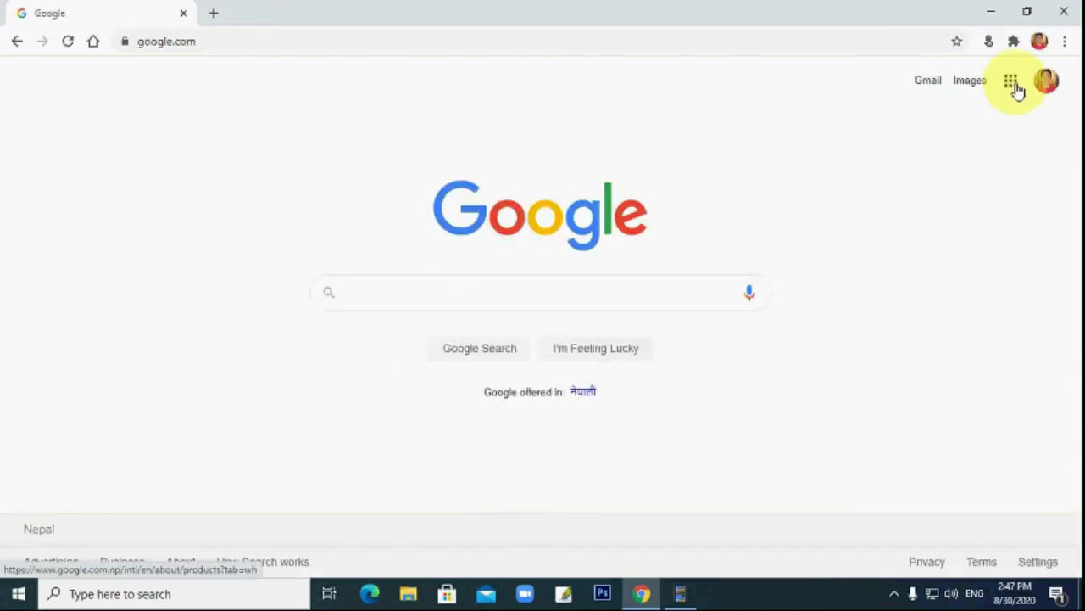
pyautogui.click(1011, 82)
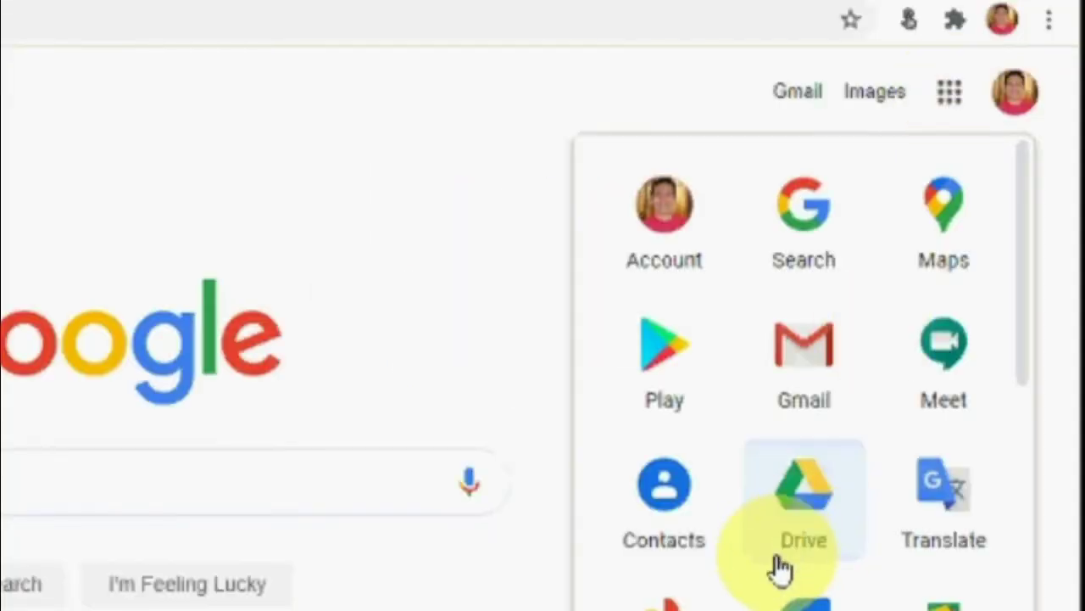
# Open Google Drive from the apps grid and scroll through the My Drive folders and files.
pyautogui.click(817, 524)
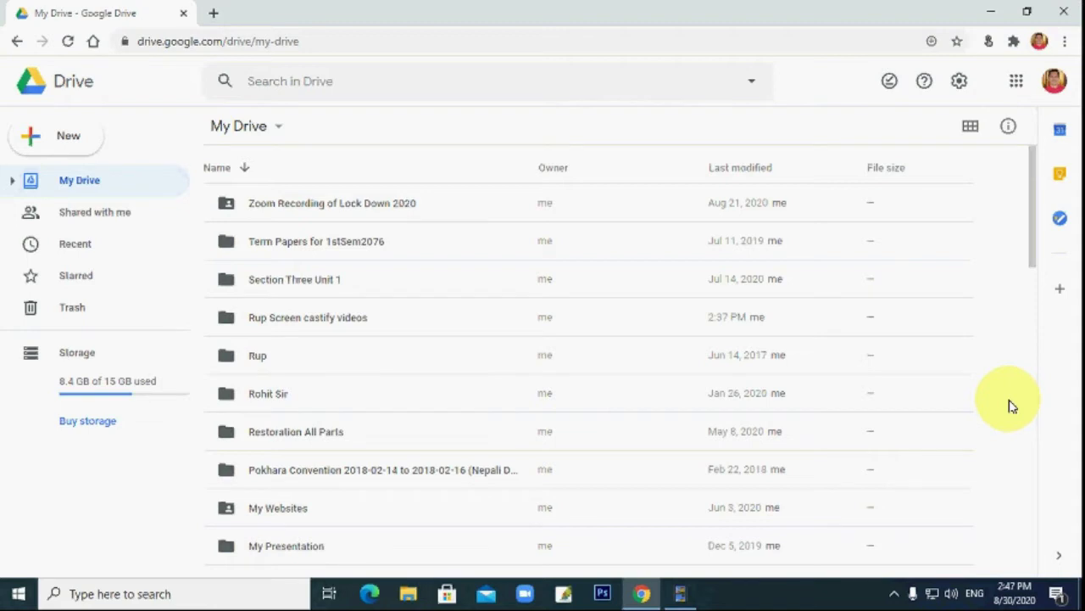
pyautogui.scroll(-5, 390, 297)
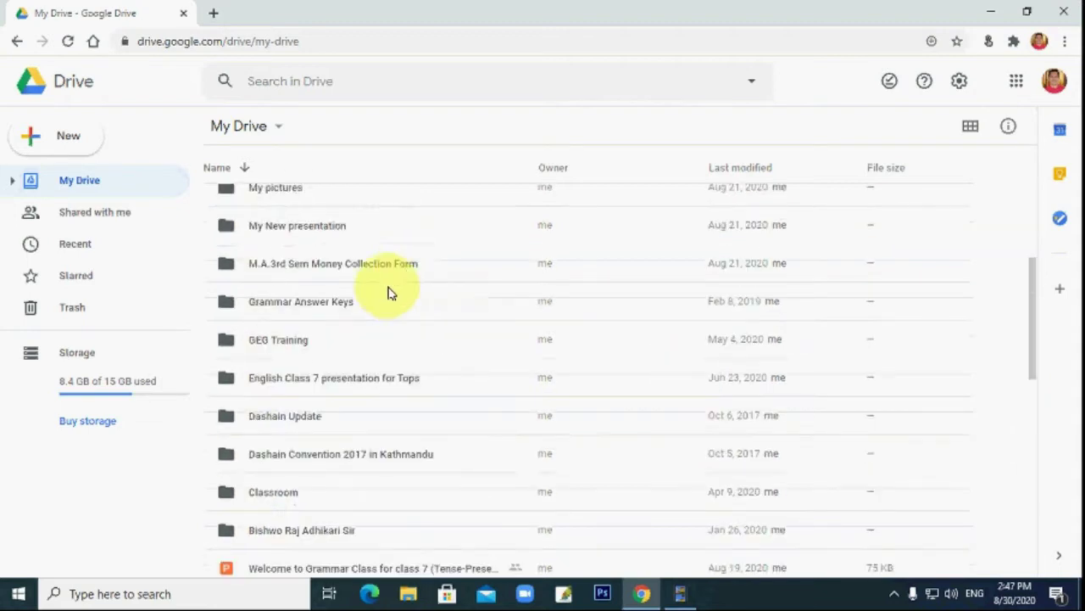
pyautogui.scroll(-10, 393, 301)
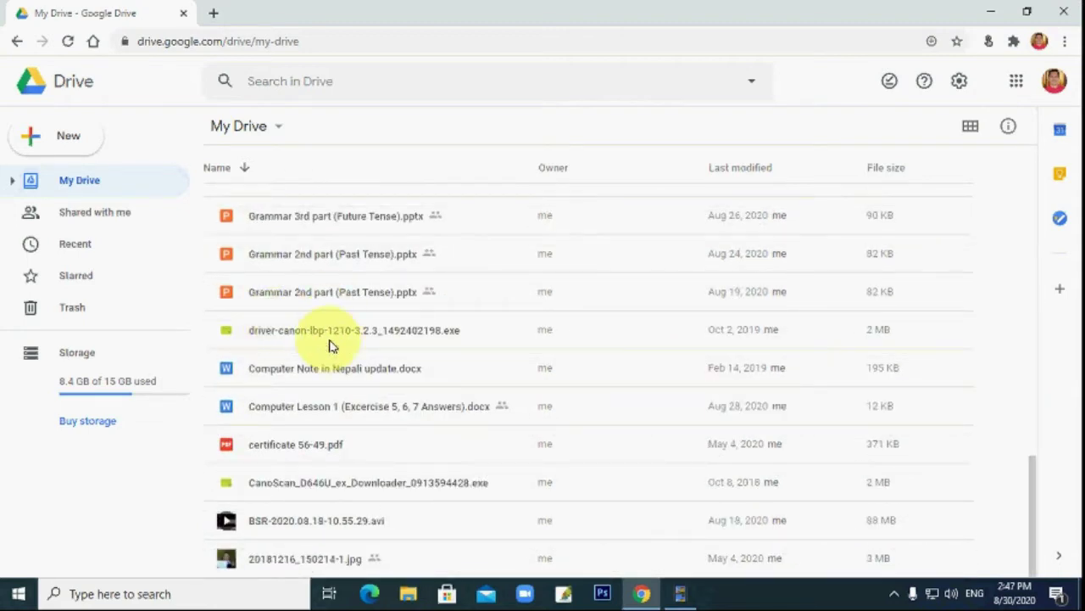
pyautogui.scroll(15, 339, 335)
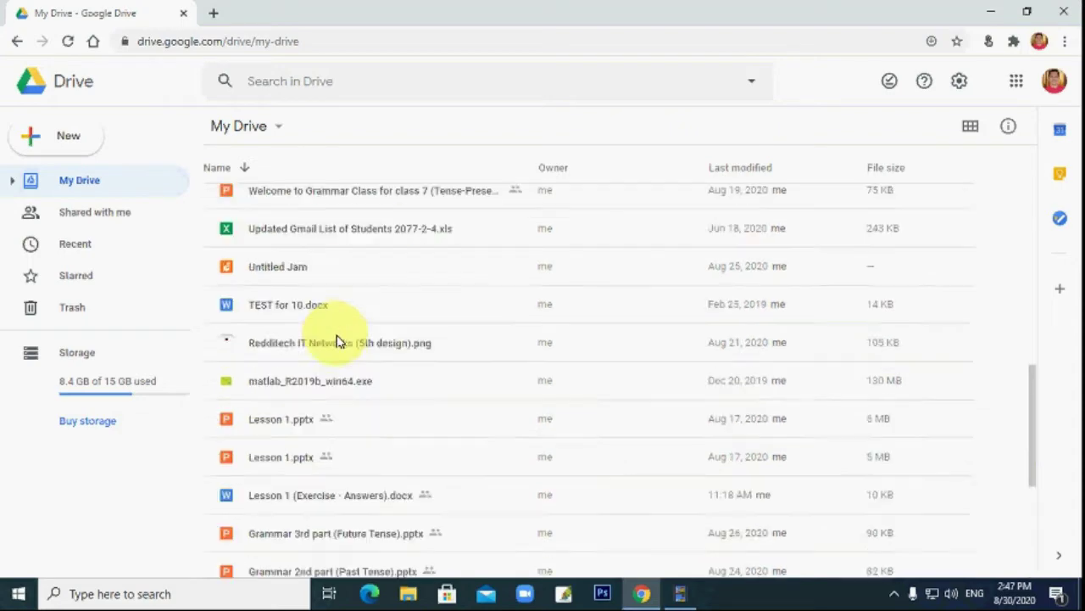
pyautogui.scroll(1, 350, 268)
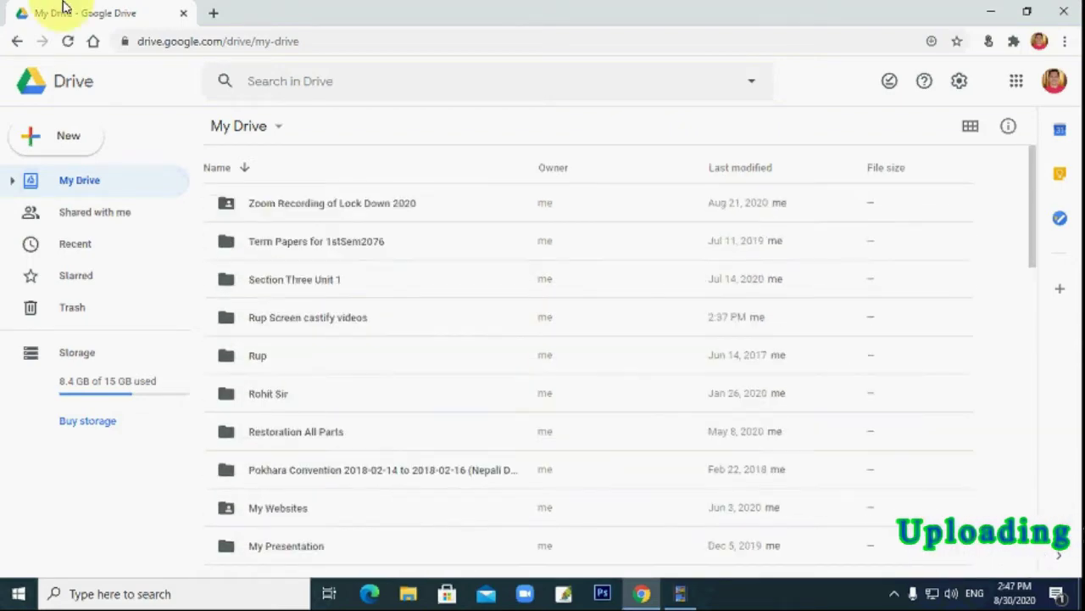
pyautogui.scroll(-3, 373, 339)
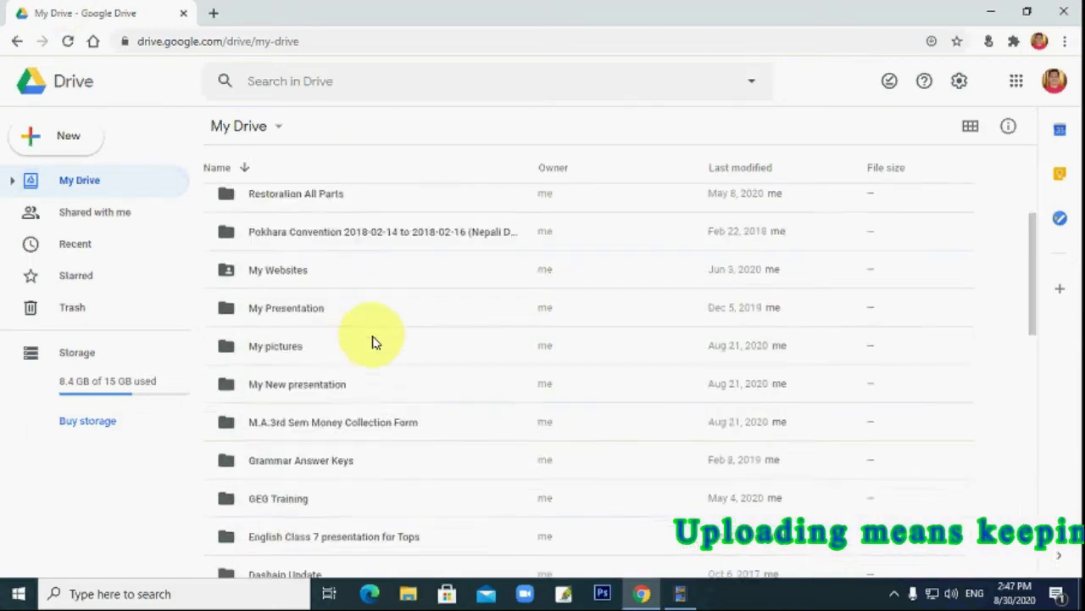
pyautogui.scroll(3, 390, 314)
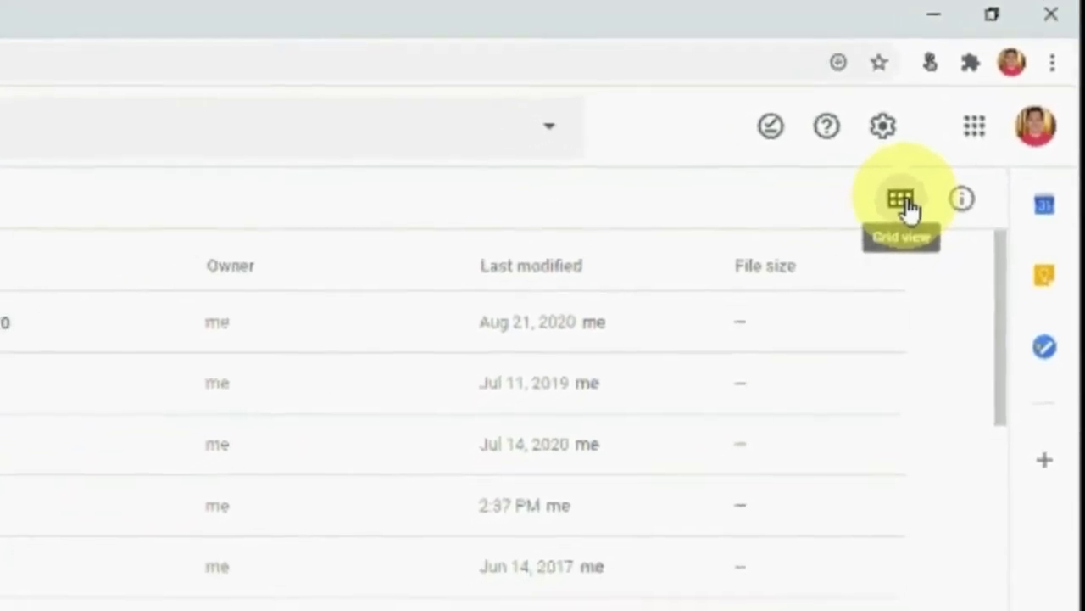
pyautogui.click(914, 194)
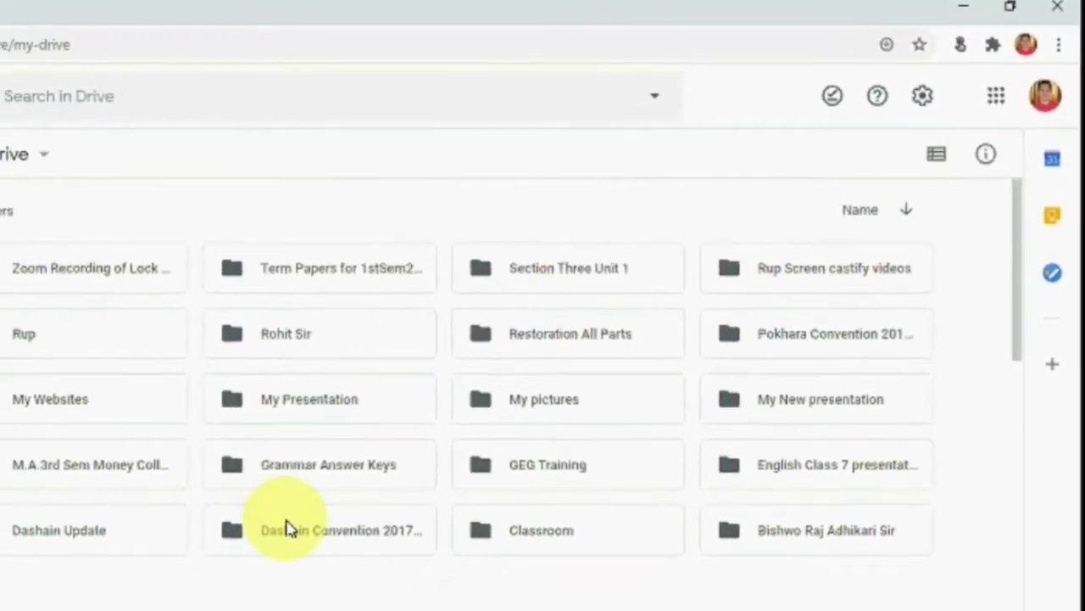
pyautogui.scroll(-5, 593, 373)
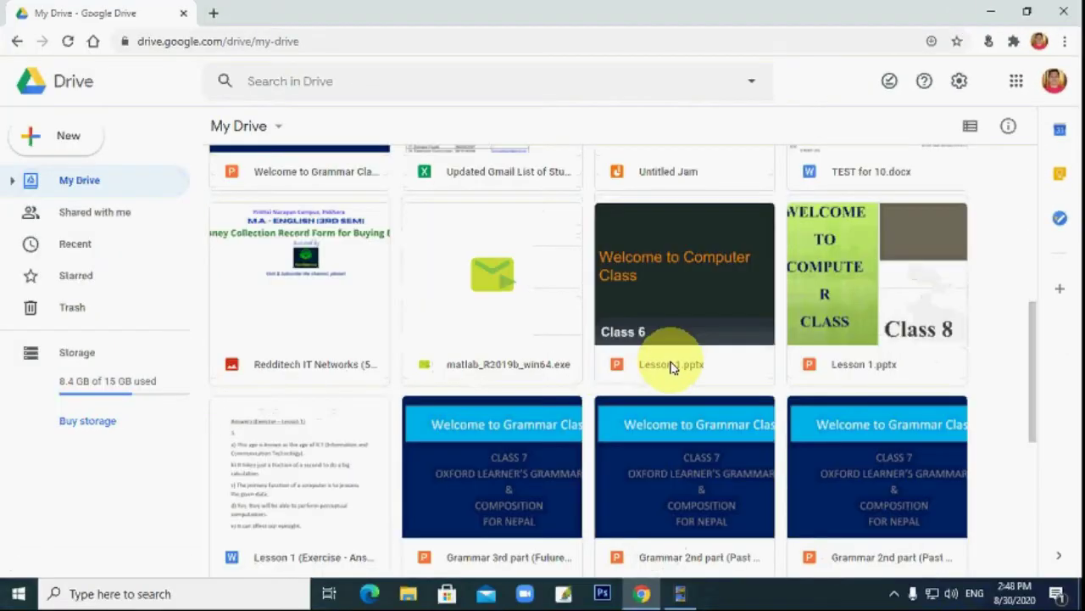
pyautogui.scroll(-4, 674, 360)
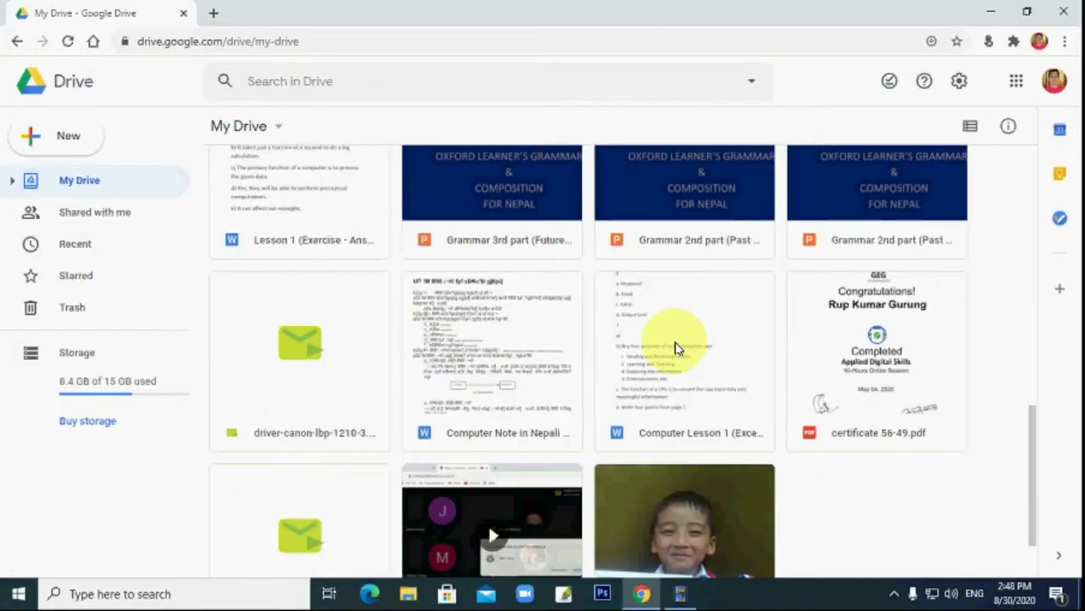
pyautogui.scroll(4, 676, 357)
pyautogui.scroll(-4, 676, 348)
pyautogui.scroll(-2, 679, 340)
pyautogui.scroll(10, 763, 306)
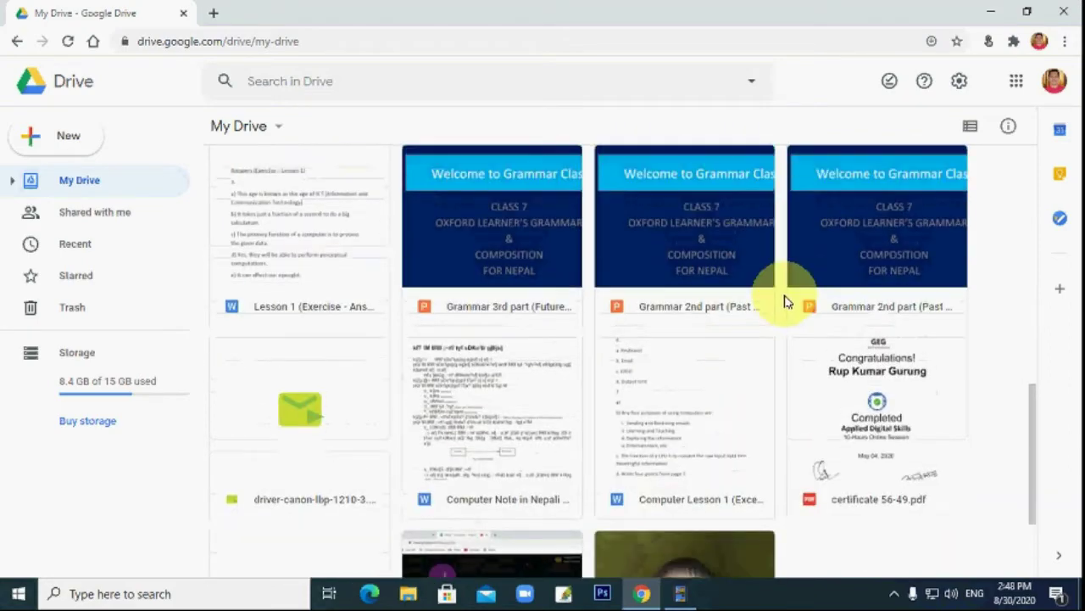
pyautogui.click(971, 129)
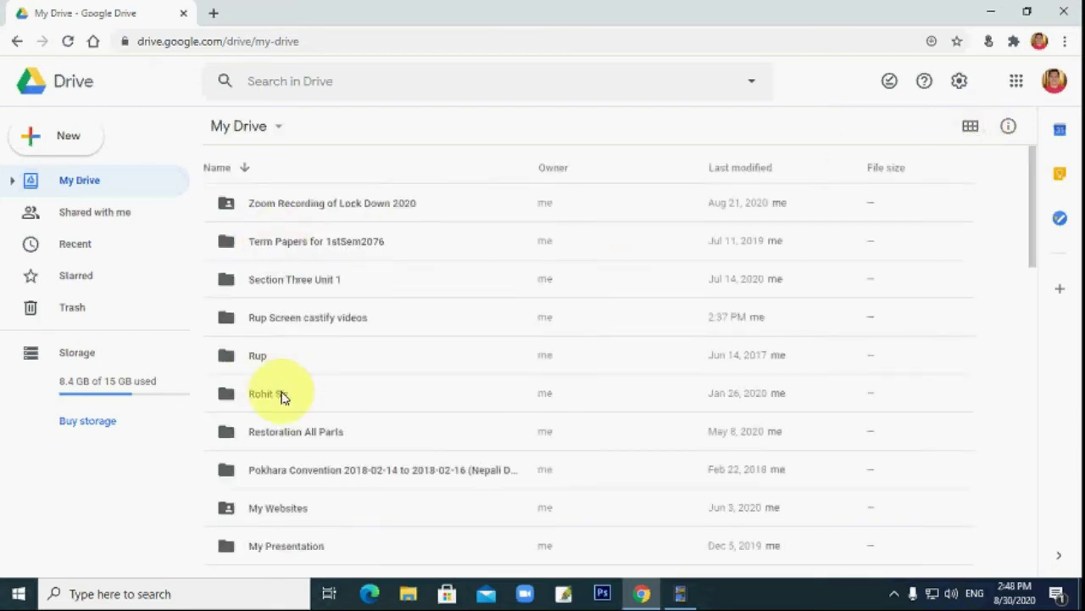
pyautogui.scroll(-10, 296, 348)
pyautogui.scroll(10, 396, 234)
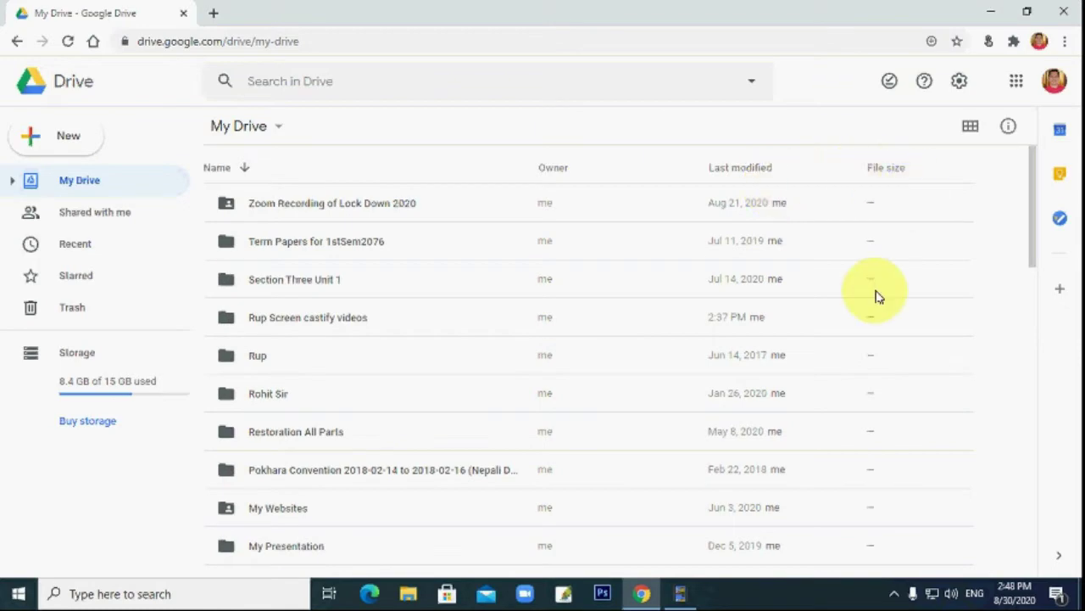
pyautogui.scroll(-5, 731, 405)
pyautogui.scroll(3, 726, 400)
pyautogui.scroll(-10, 729, 395)
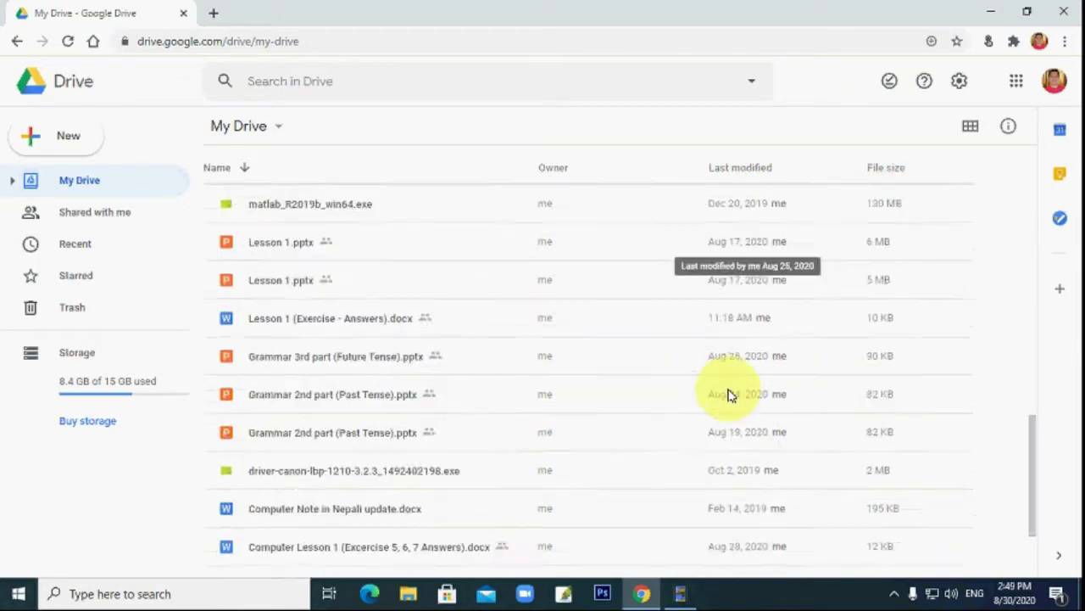
pyautogui.scroll(-2, 731, 400)
pyautogui.scroll(10, 839, 368)
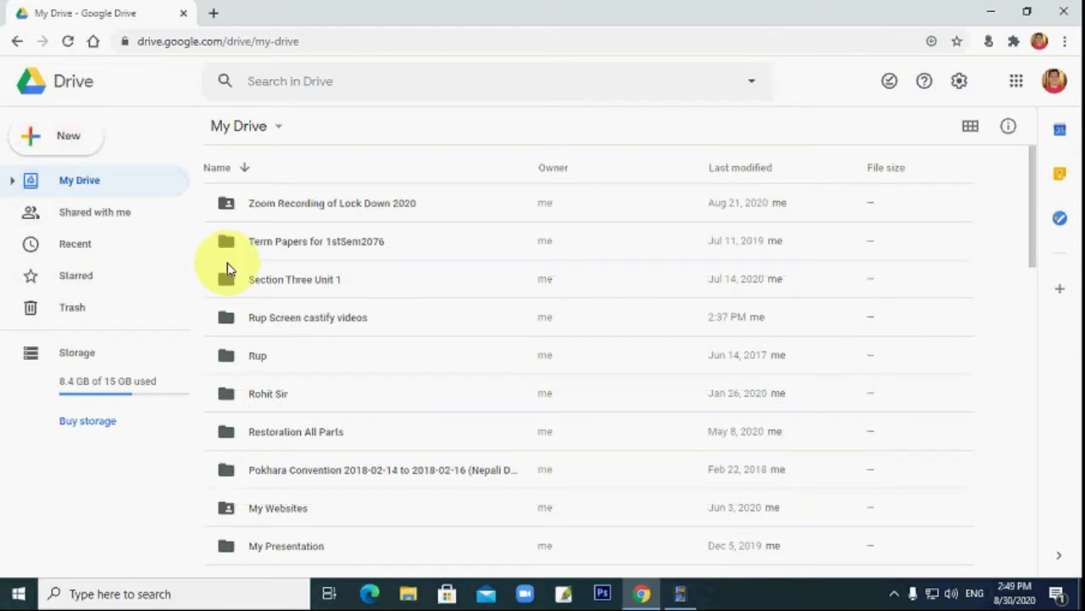
pyautogui.scroll(-15, 314, 244)
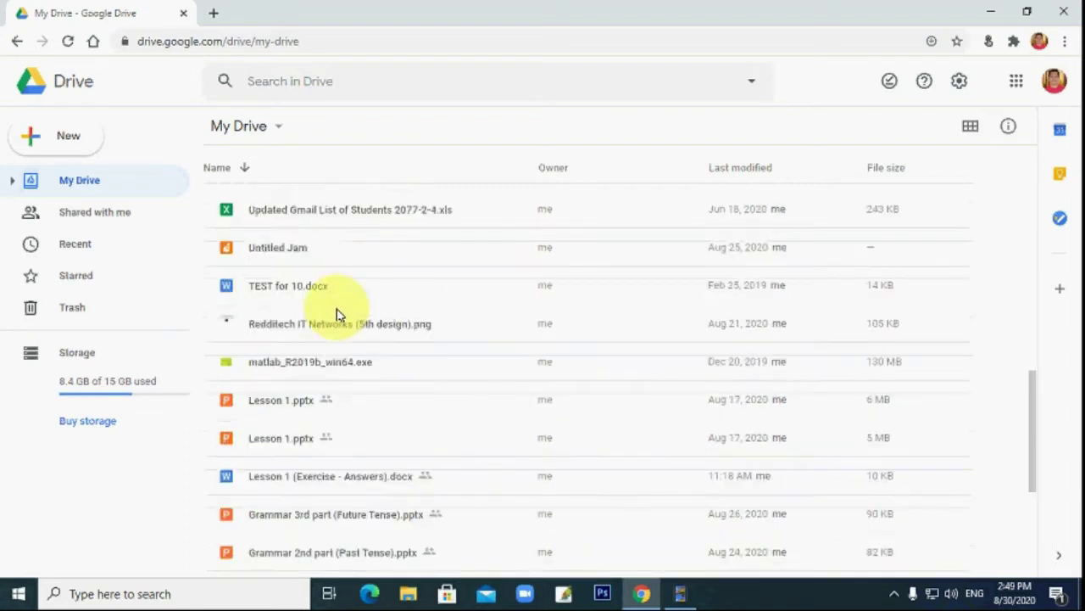
pyautogui.scroll(15, 330, 331)
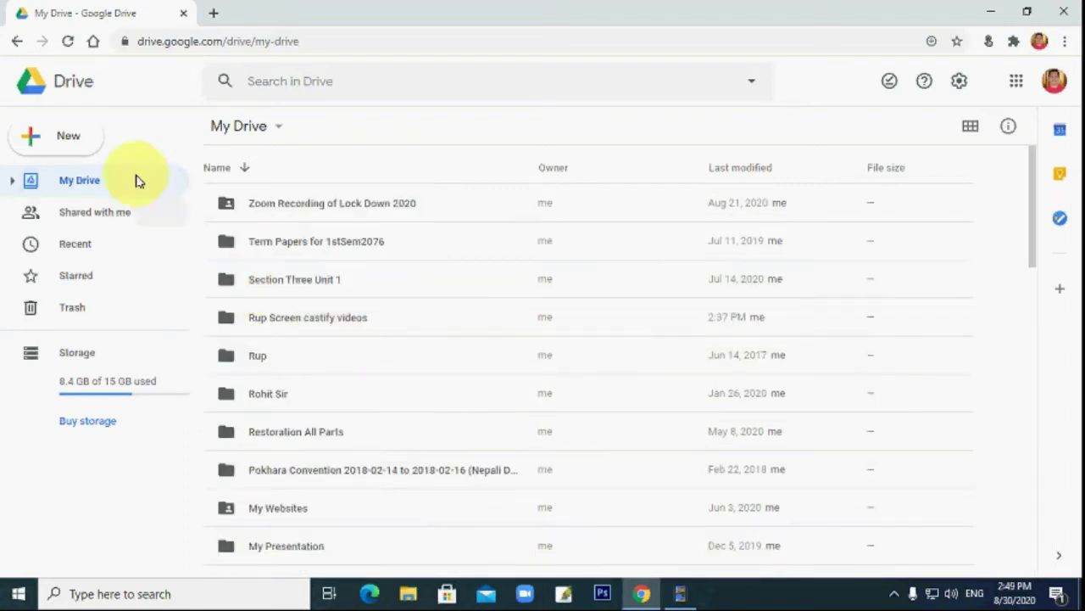
# Choose Folder upload and pick the Desktop folder 'Rup Screen castify videos' for upload.
pyautogui.click(78, 148)
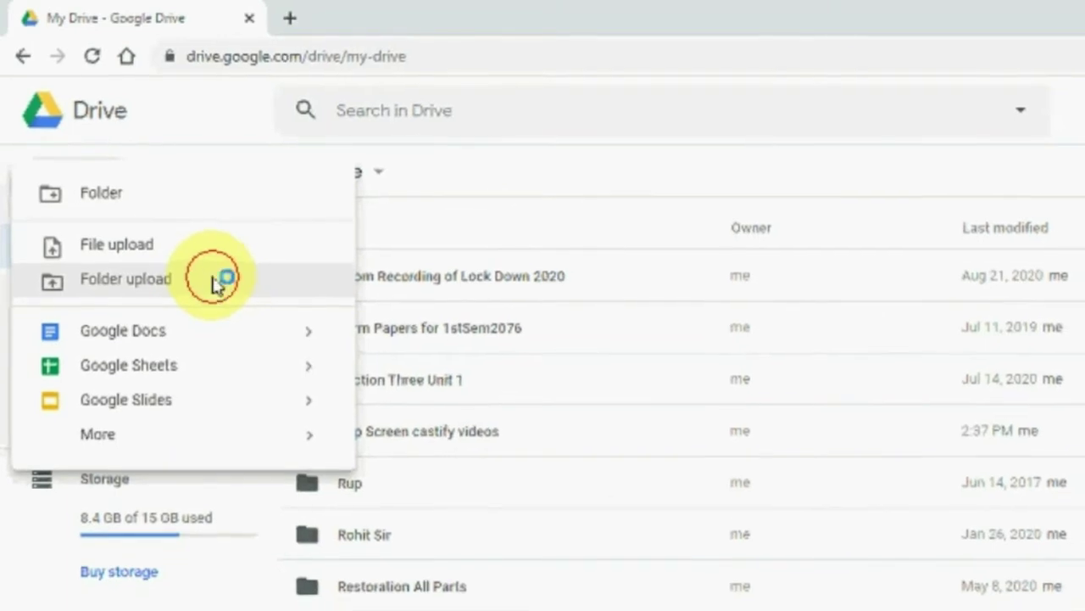
pyautogui.click(208, 297)
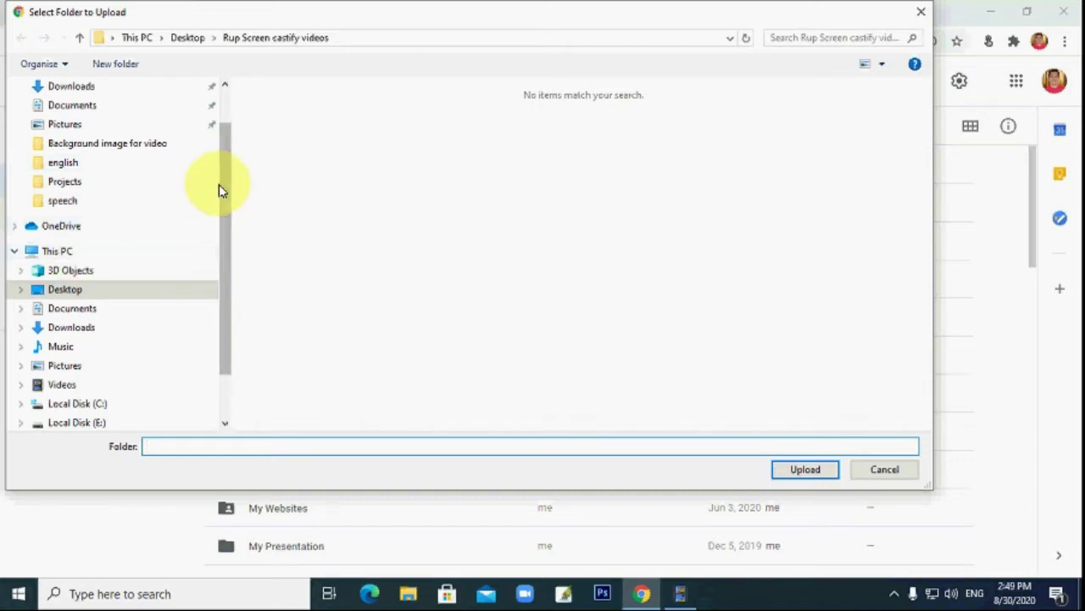
pyautogui.moveTo(225, 186); pyautogui.dragTo(100, 122)
pyautogui.click(95, 119)
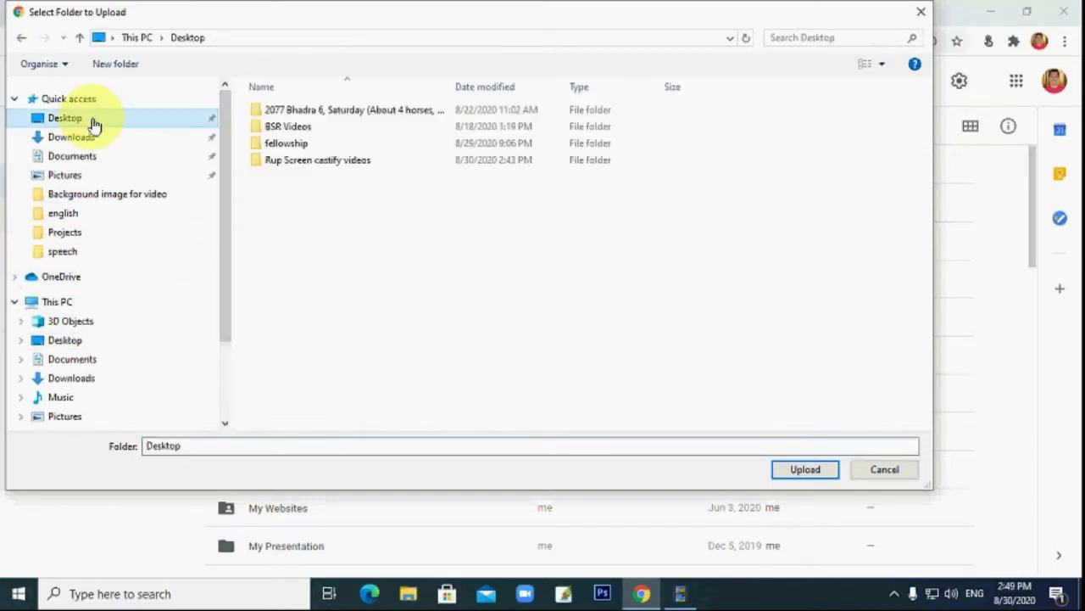
pyautogui.click(299, 163)
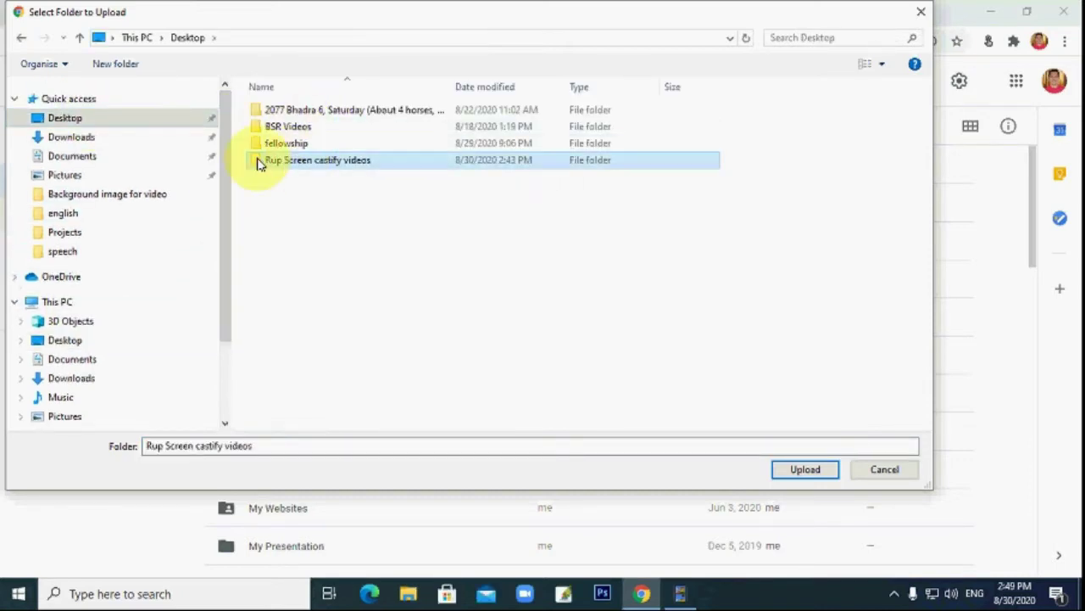
pyautogui.click(805, 472)
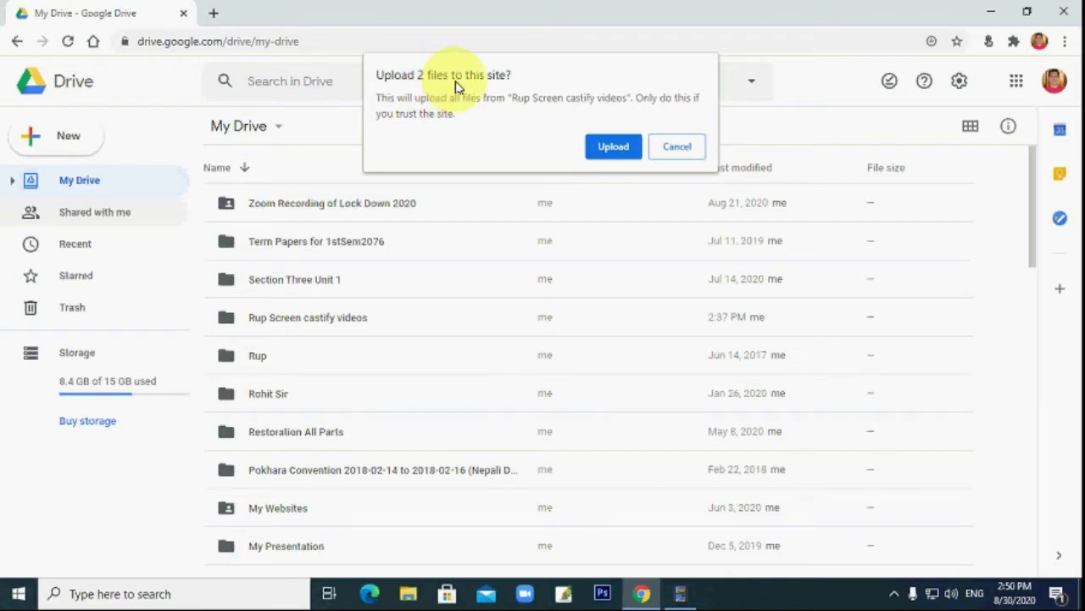
# Approve uploading the 2 files, dismiss the upload-complete notice, and select the new 'Rup Screen castify videos' folder.
pyautogui.click(609, 150)
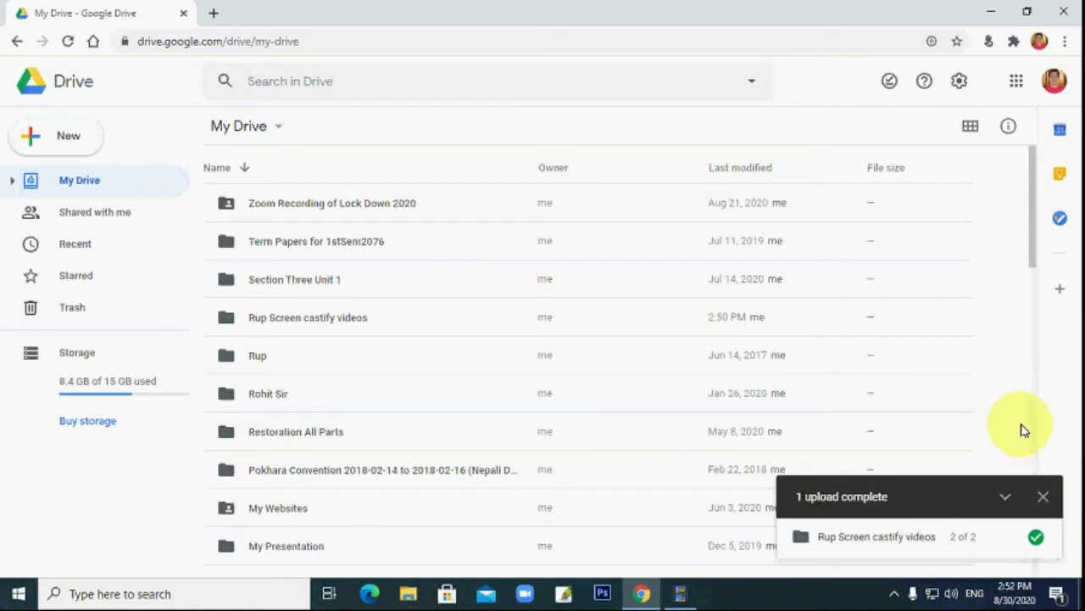
pyautogui.click(1043, 498)
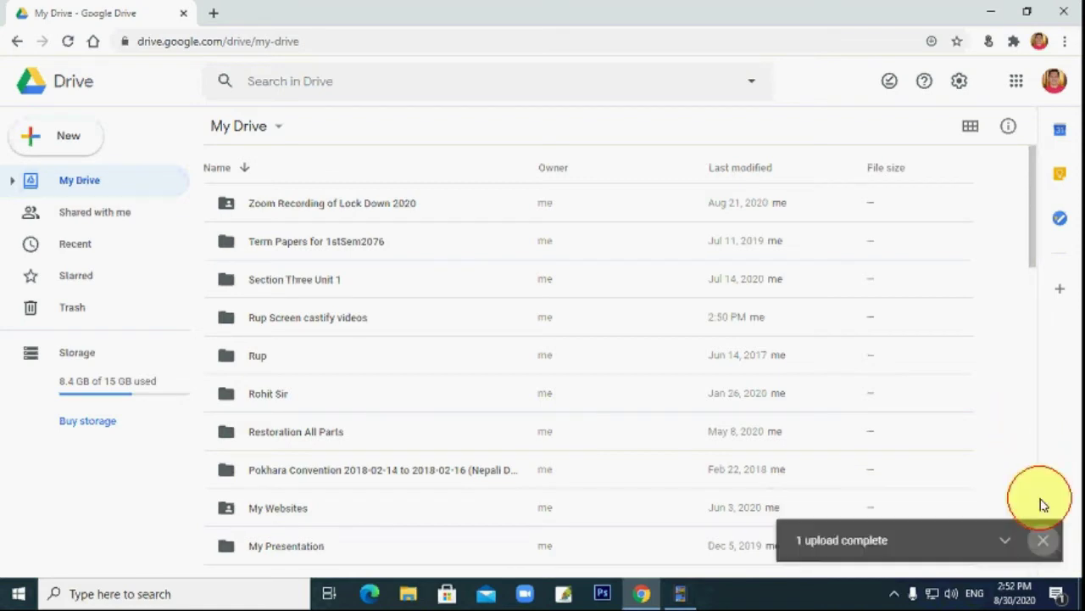
pyautogui.click(261, 328)
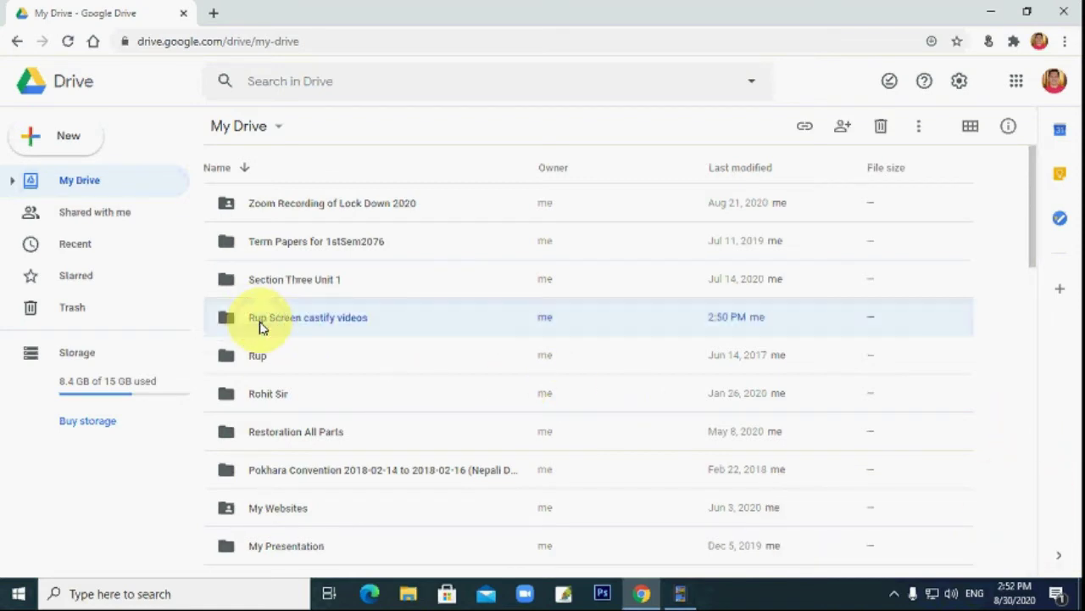
# Open 'Rup Screen castify videos' to see its pptx and webm files, then return to My Drive.
pyautogui.doubleClick(342, 328)
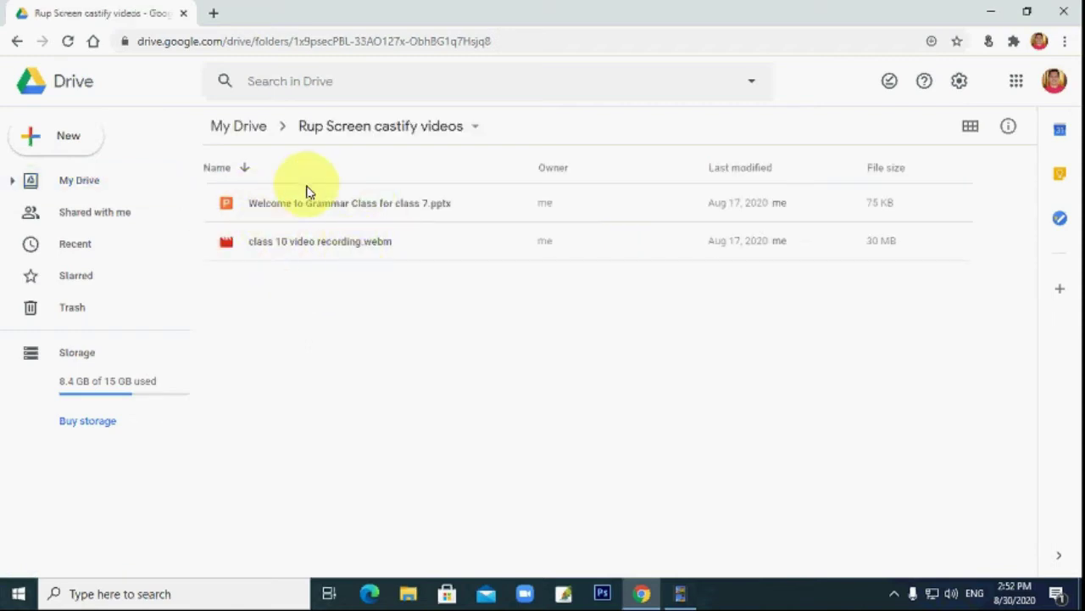
pyautogui.click(240, 132)
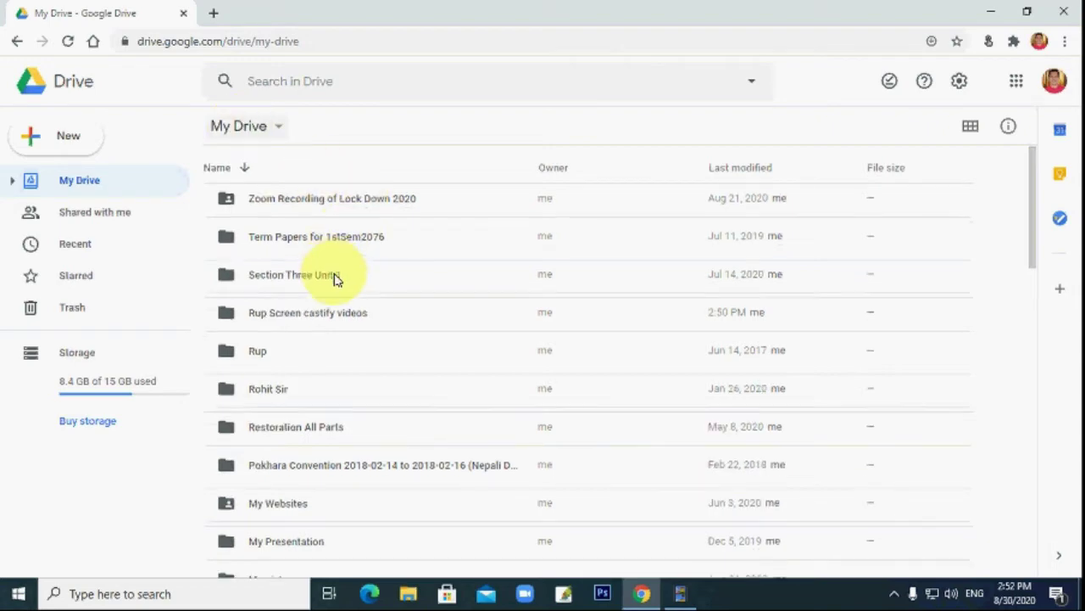
pyautogui.scroll(-5, 334, 279)
pyautogui.scroll(-5, 331, 293)
pyautogui.scroll(6, 332, 293)
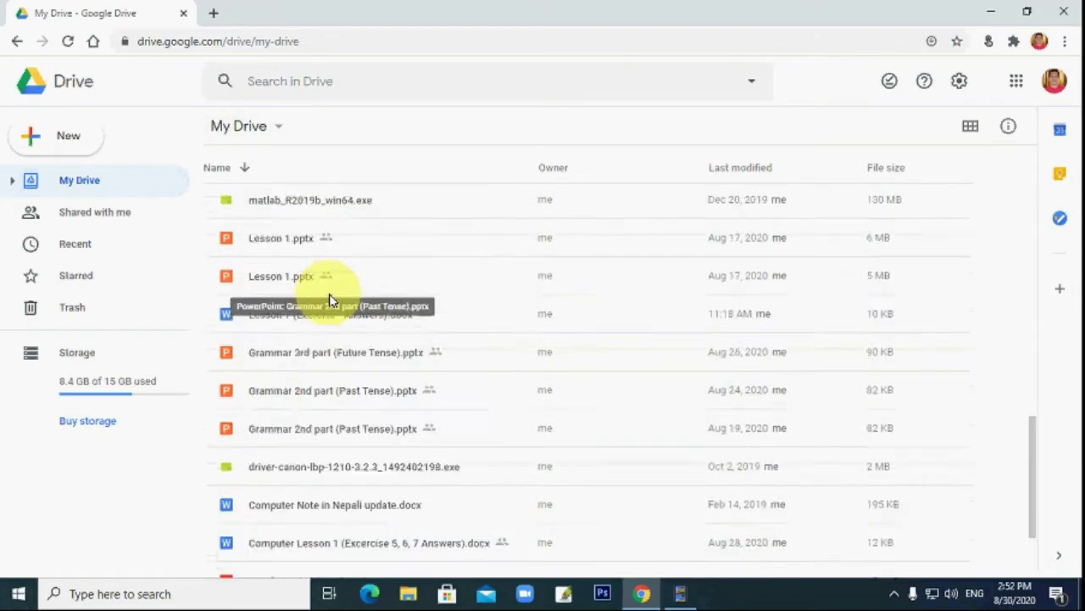
pyautogui.scroll(4, 332, 301)
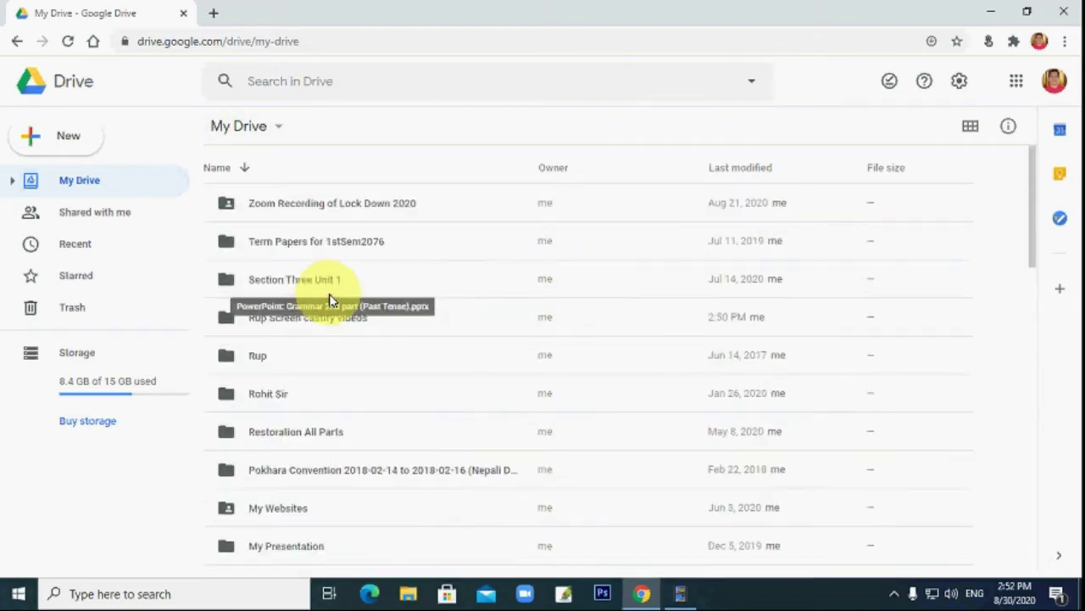
pyautogui.click(67, 143)
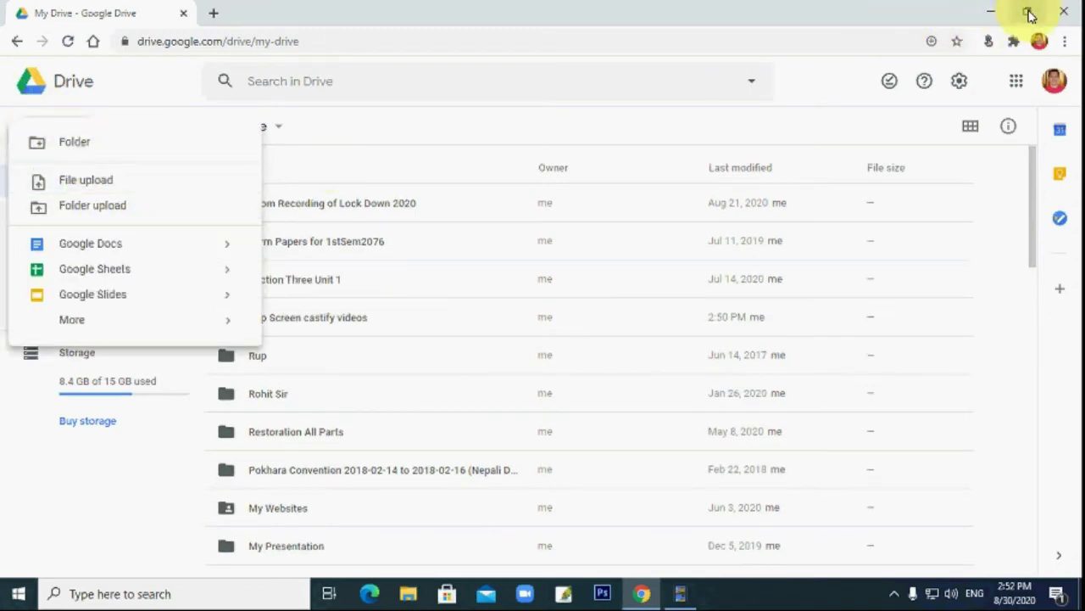
pyautogui.click(1028, 12)
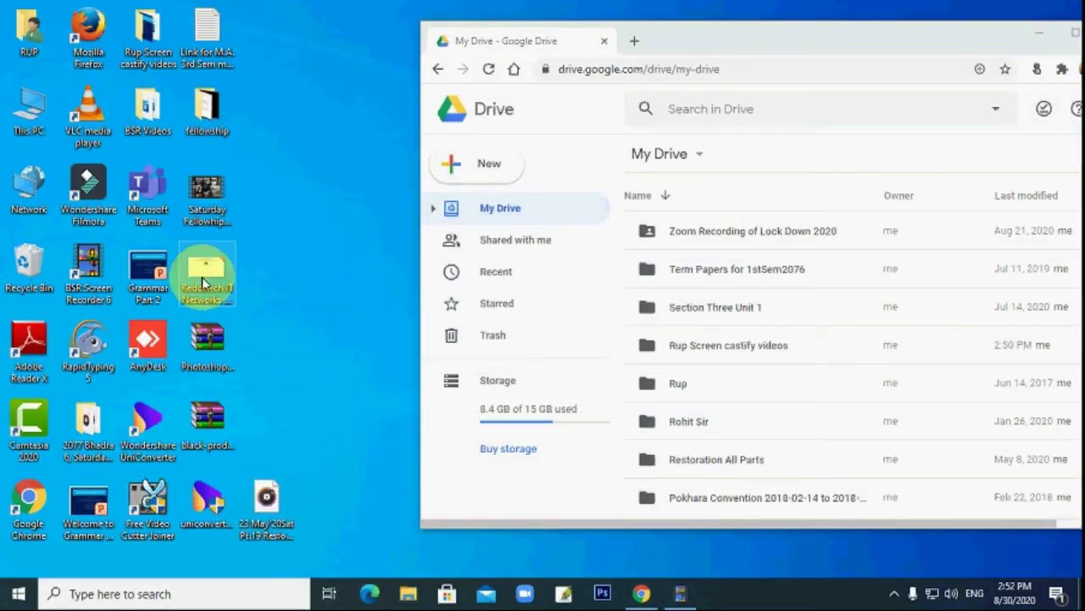
pyautogui.moveTo(202, 276); pyautogui.dragTo(279, 301)
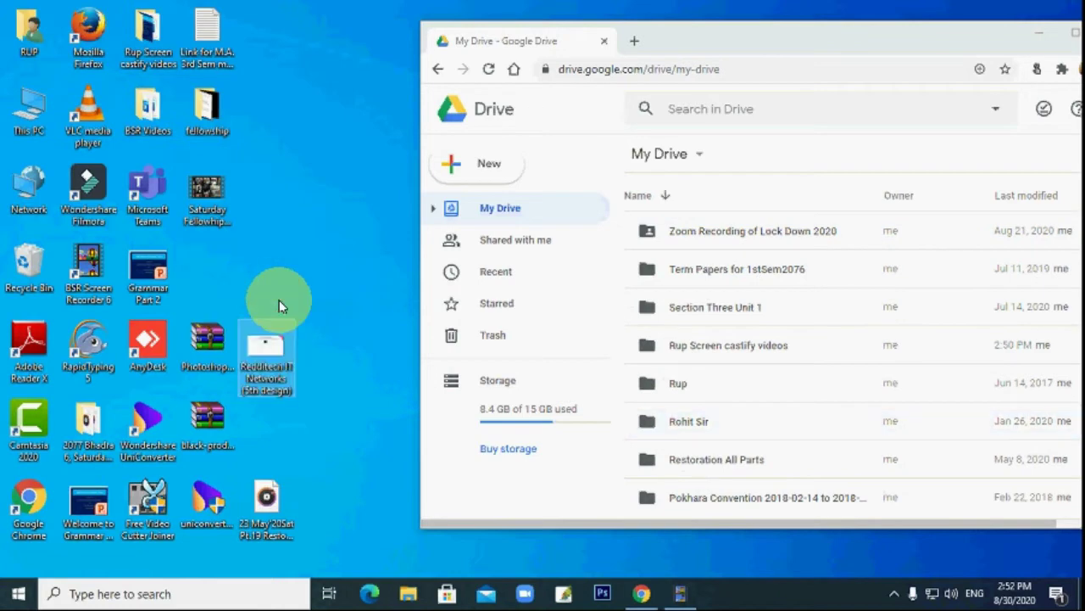
pyautogui.doubleClick(754, 39)
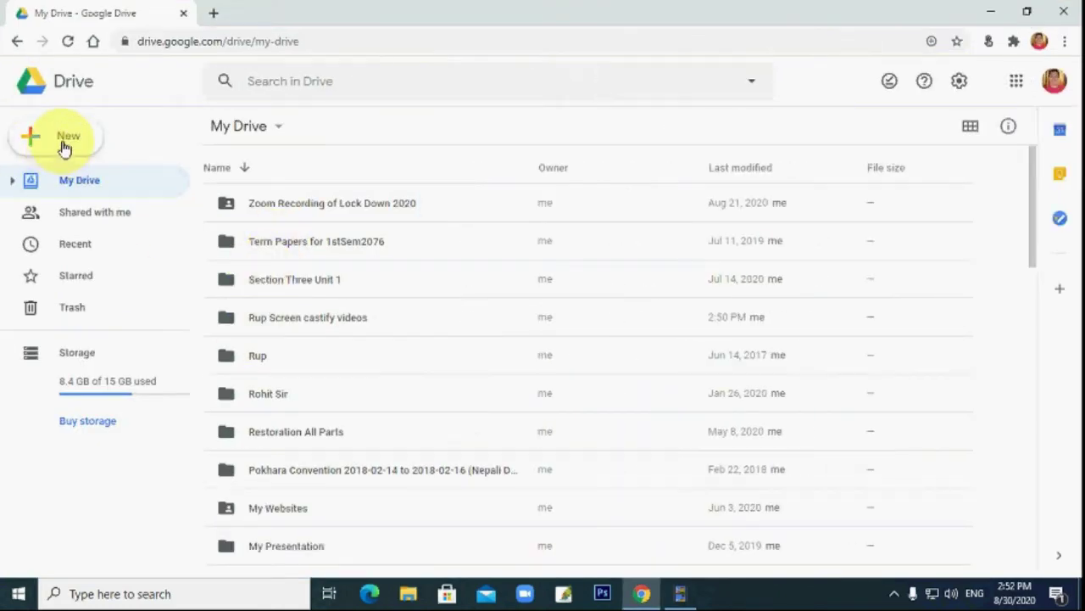
# Create a new folder named 'My extra files' and restore down the browser window.
pyautogui.click(65, 146)
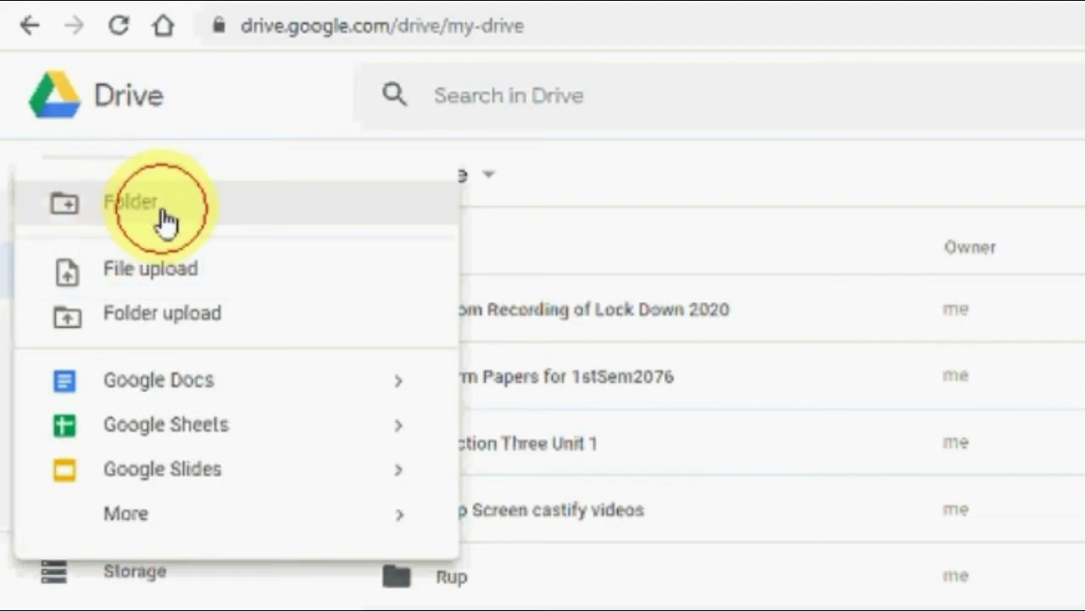
pyautogui.click(163, 219)
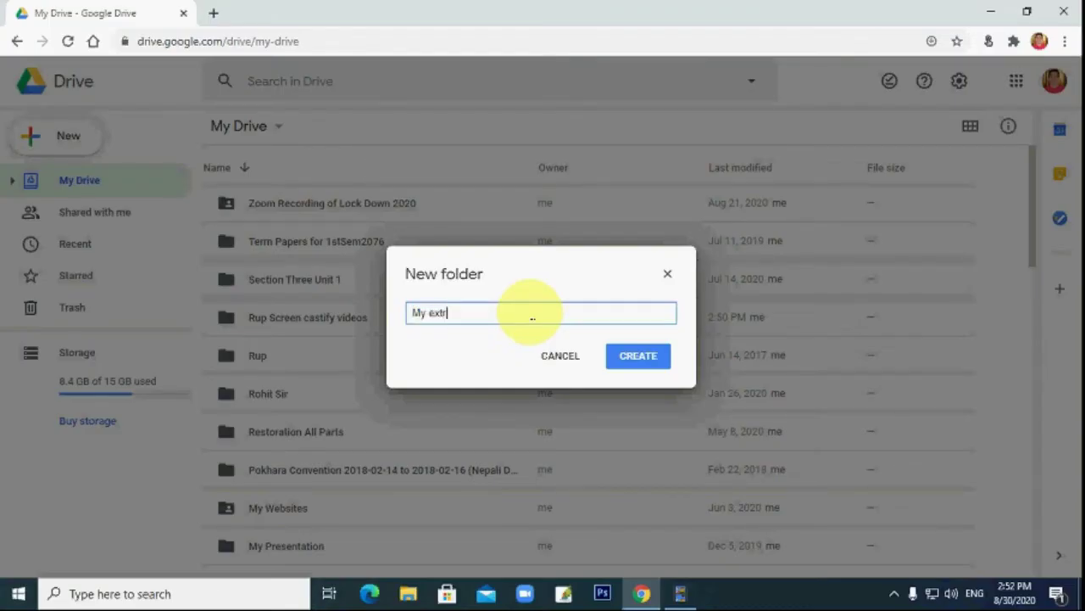
pyautogui.press('Return')
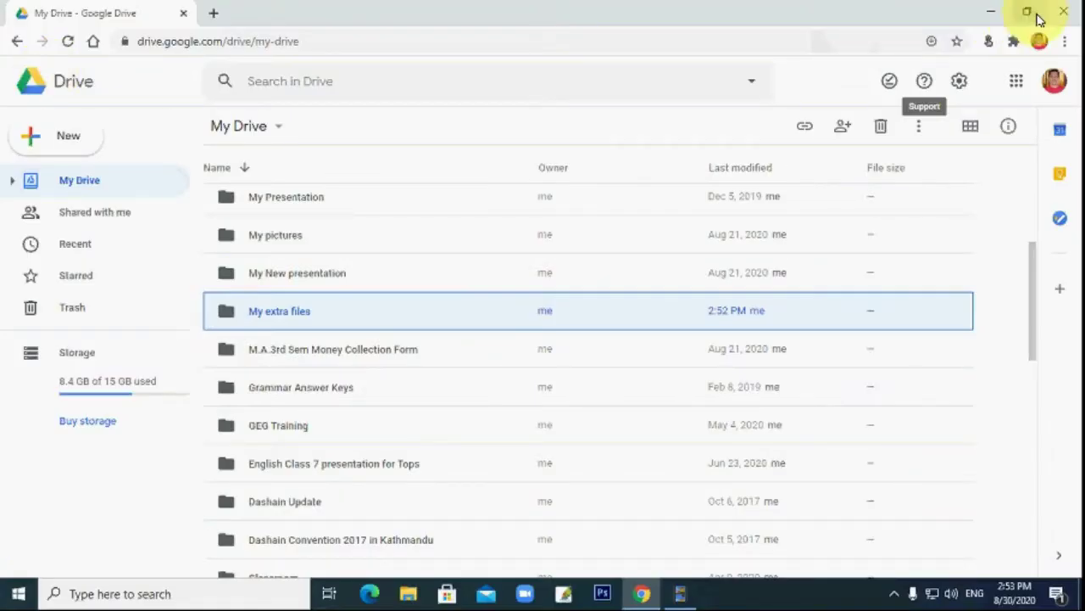
pyautogui.click(1028, 13)
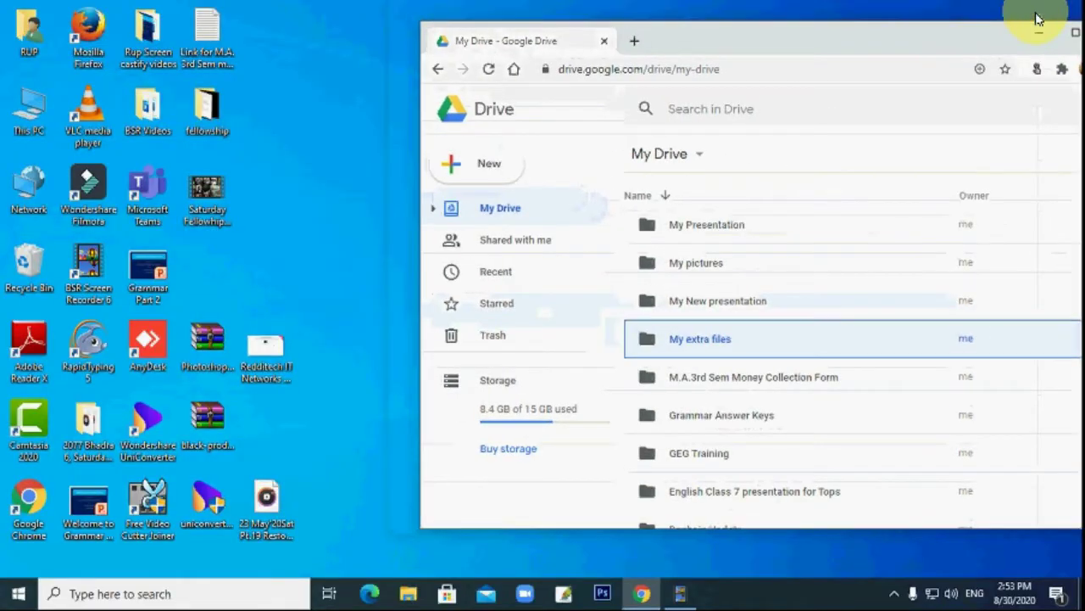
# Drag 'Redditech IT Networks (5th design).png' from the desktop into My extra files, maximize Chrome, and open that folder.
pyautogui.click(263, 366)
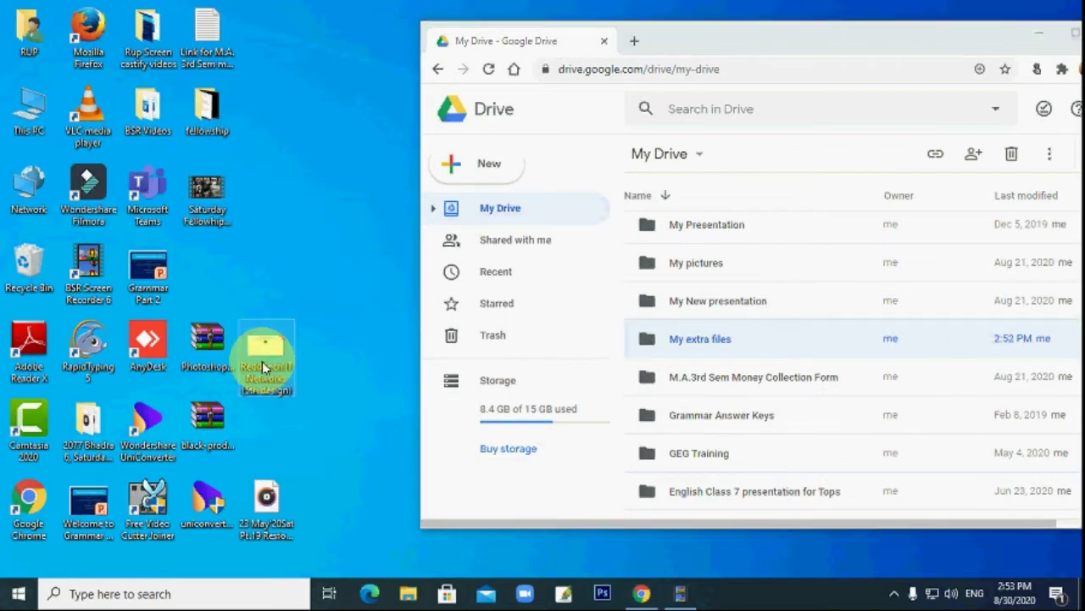
pyautogui.moveTo(263, 366); pyautogui.dragTo(695, 342)
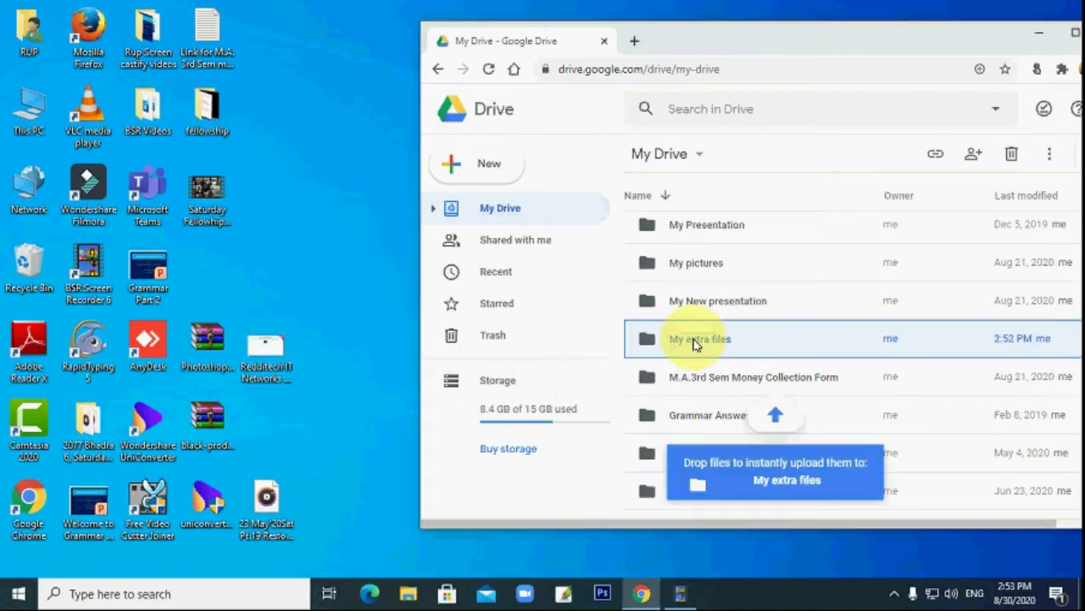
pyautogui.doubleClick(787, 49)
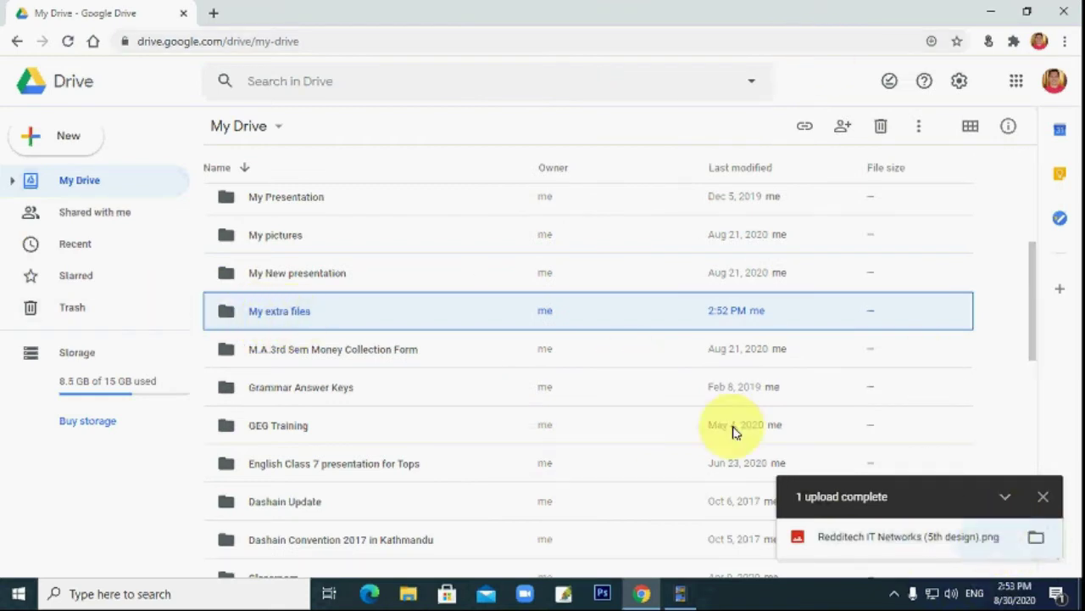
pyautogui.doubleClick(293, 314)
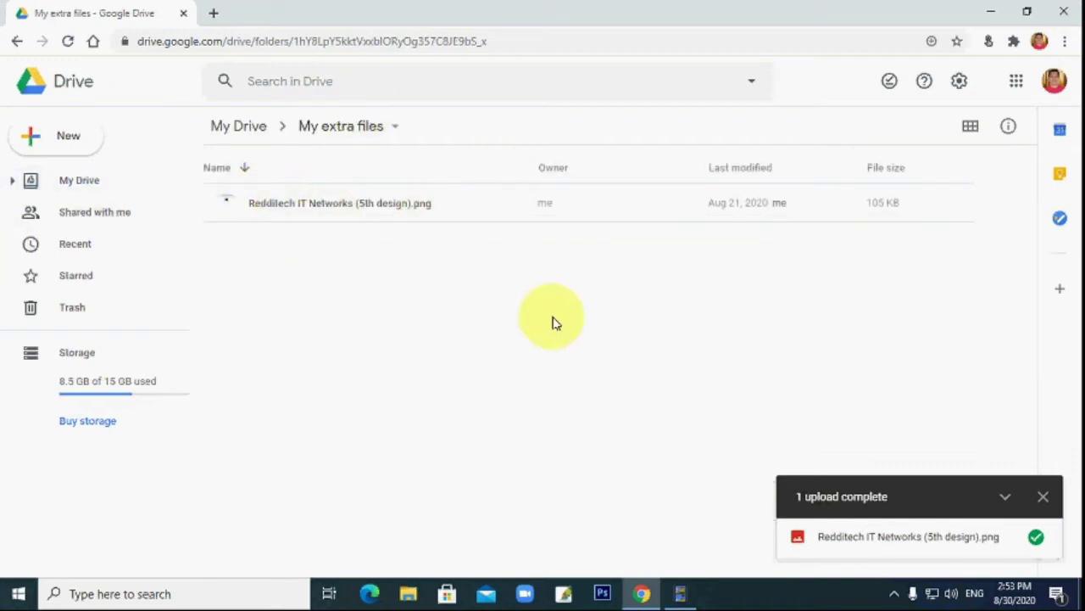
# Download the 'Section Three Unit 1' folder from My Drive as a zip, choosing Leave at the prompt.
pyautogui.click(226, 132)
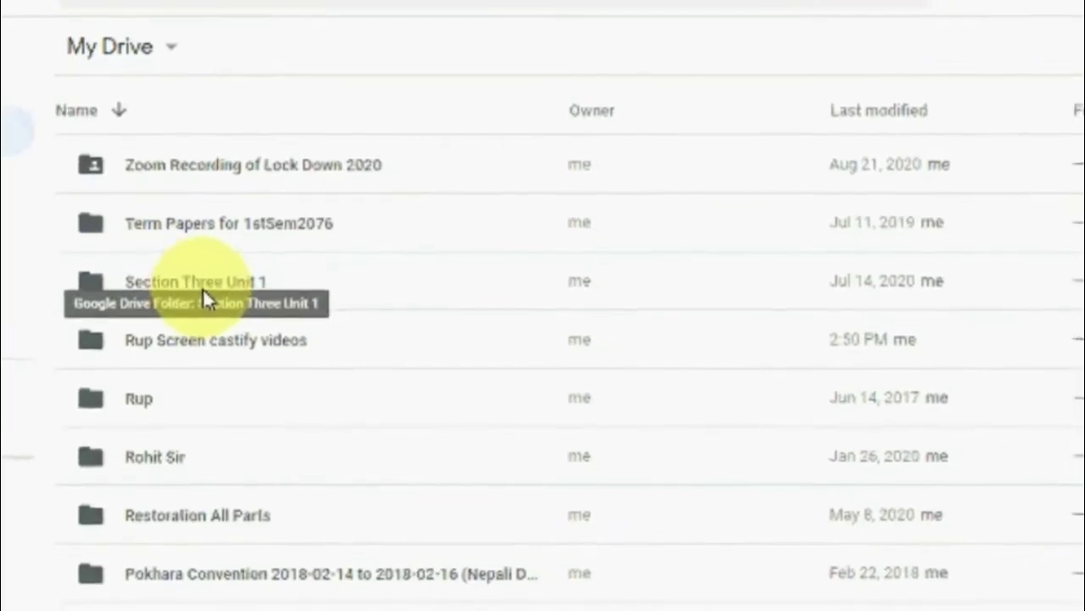
pyautogui.click(201, 287)
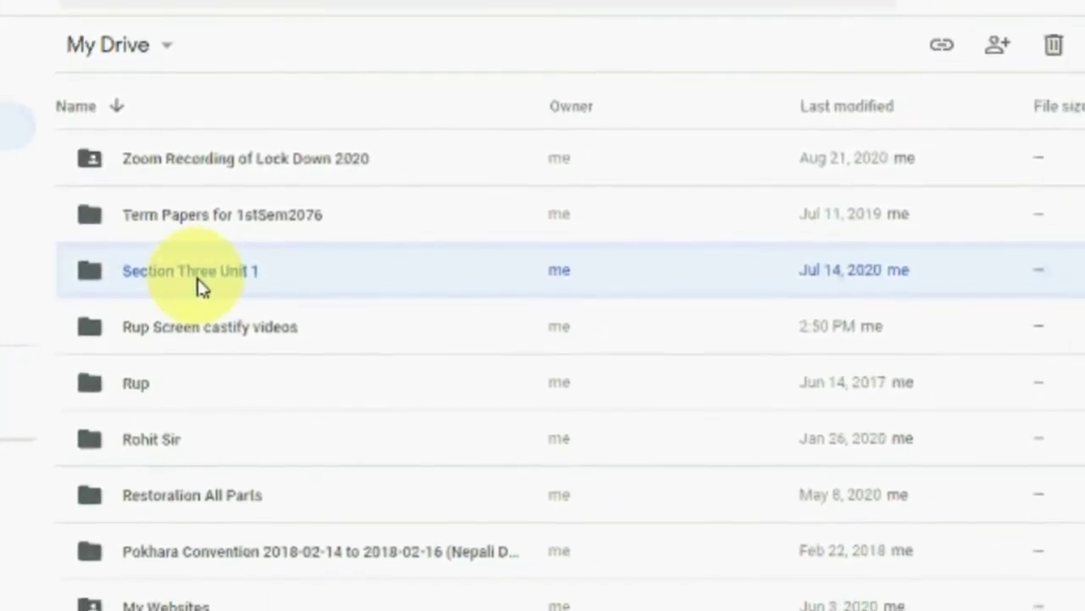
pyautogui.rightClick(219, 287)
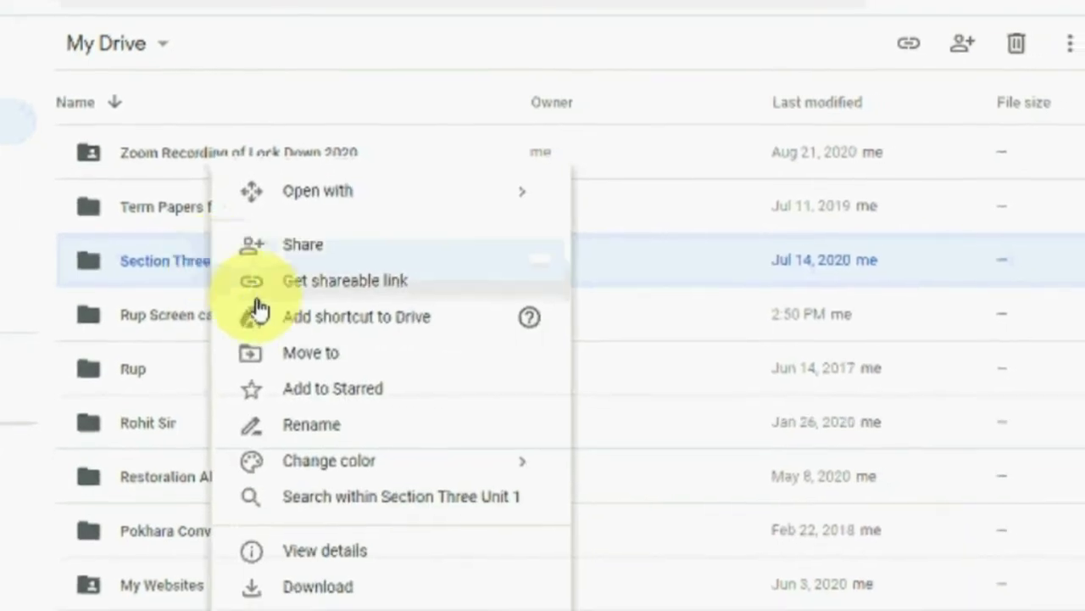
pyautogui.click(367, 582)
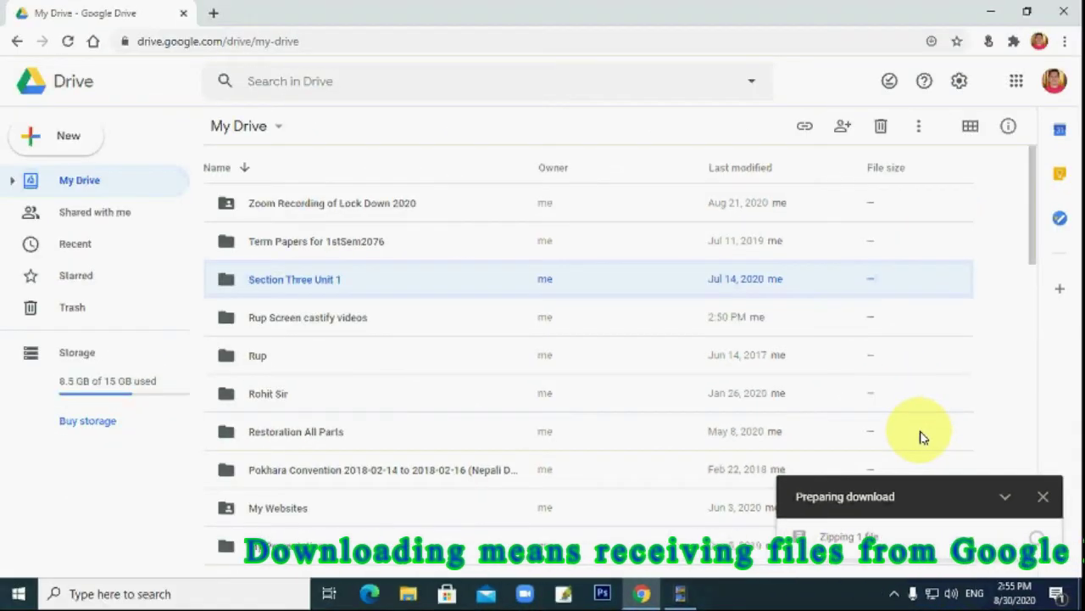
pyautogui.hotkey('ctrl', 'w')
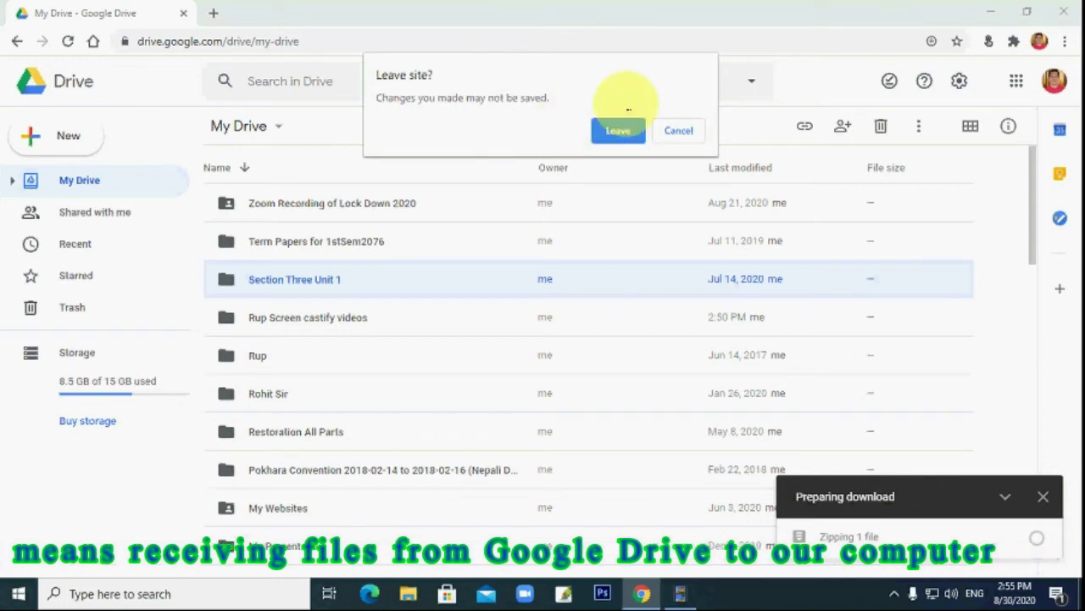
pyautogui.click(625, 134)
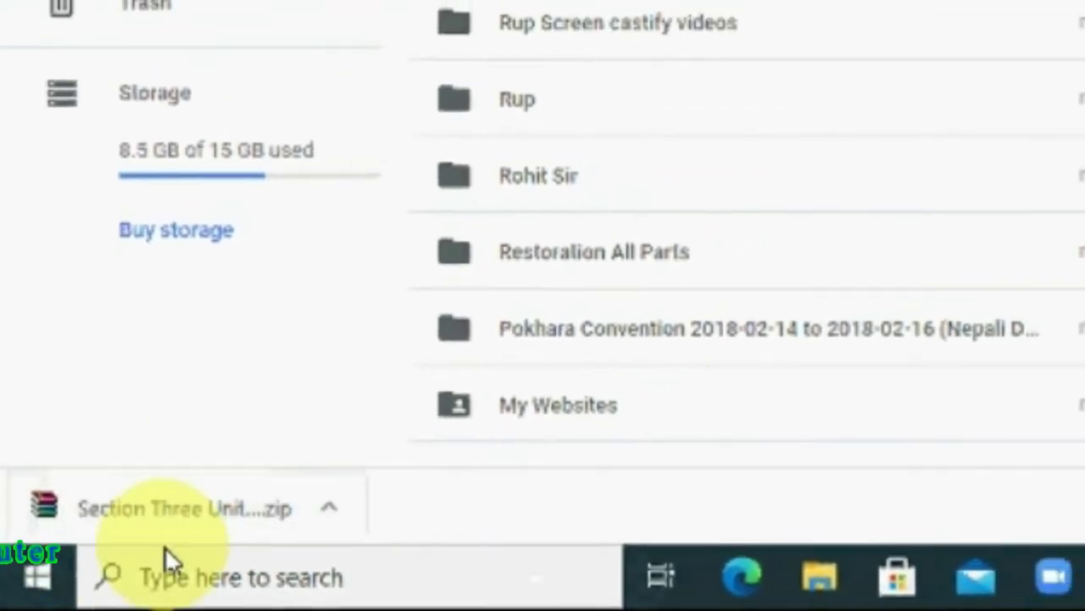
# Show the downloaded Section Three zip in its Downloads folder, then close that window.
pyautogui.rightClick(169, 513)
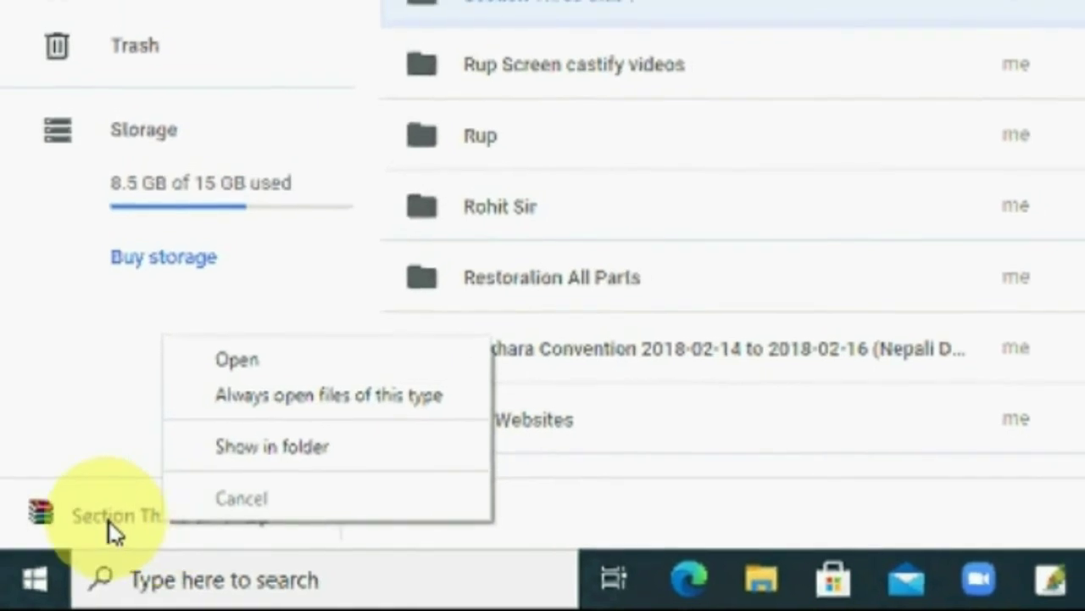
pyautogui.rightClick(108, 520)
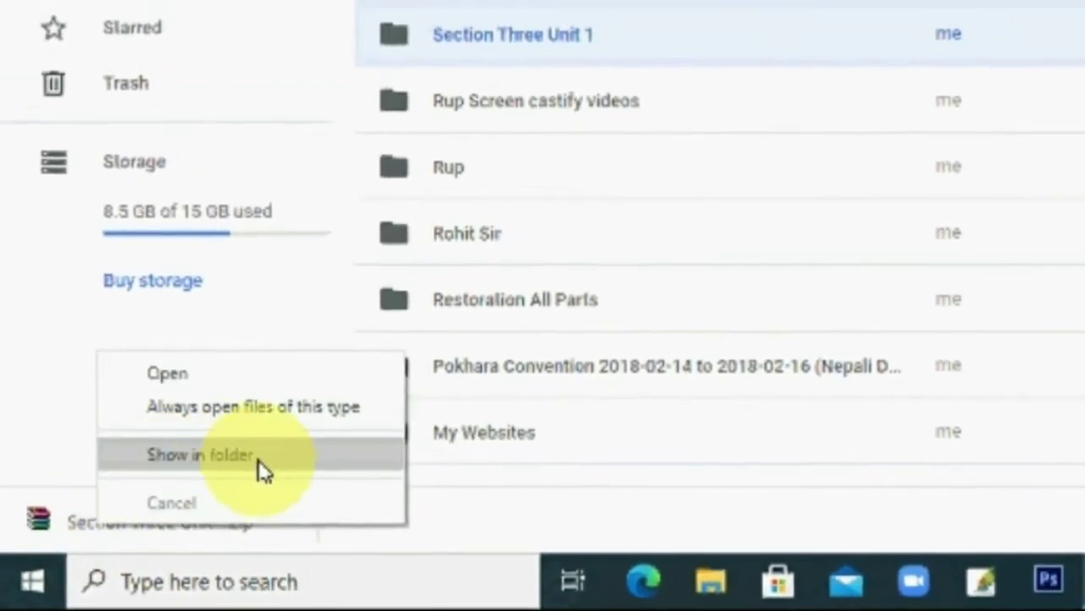
pyautogui.click(263, 469)
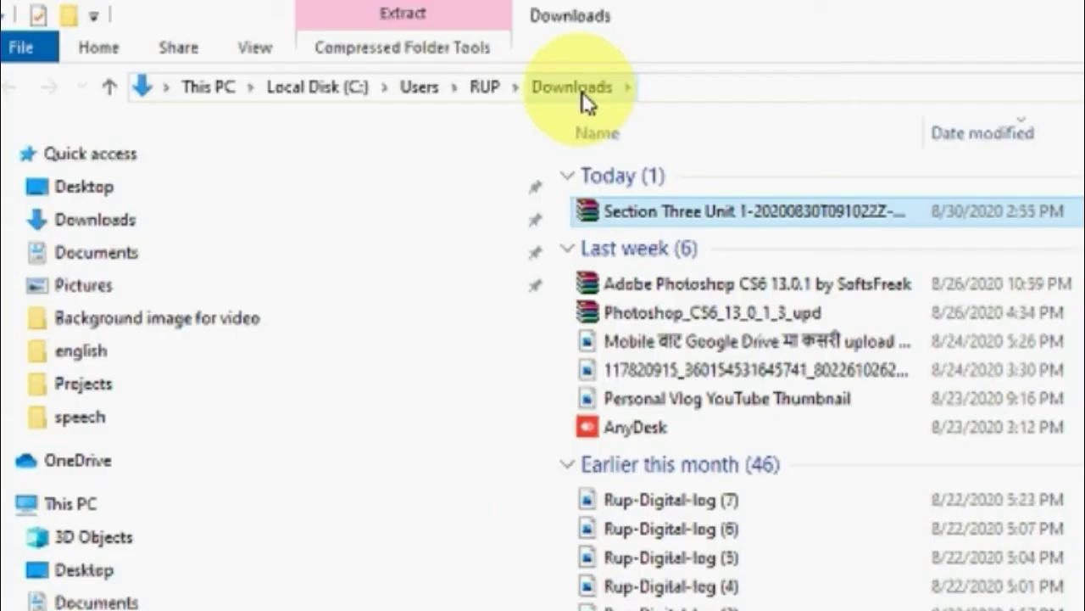
pyautogui.click(112, 225)
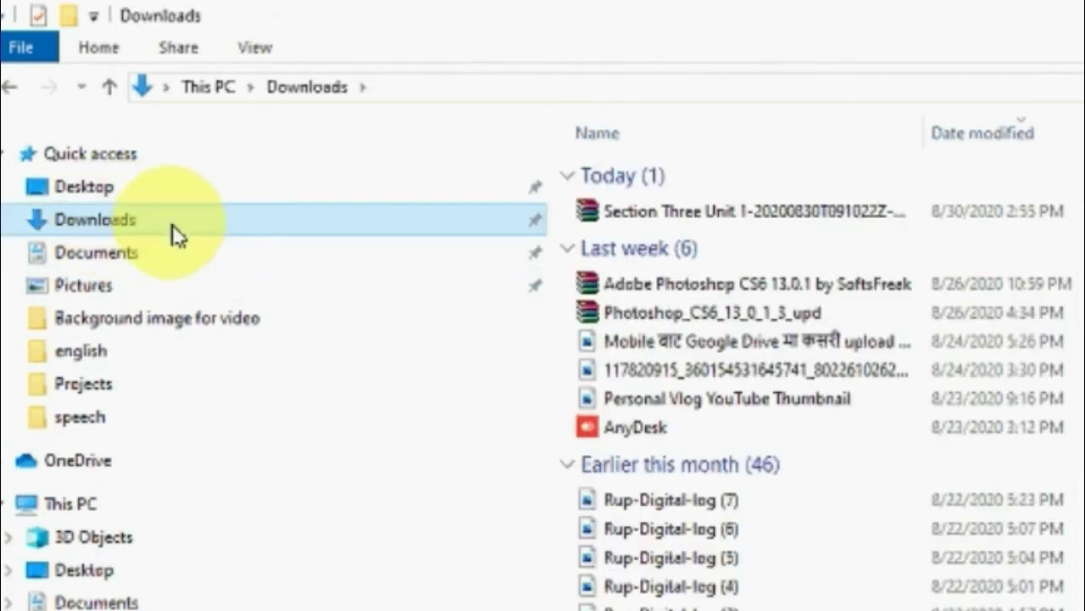
pyautogui.click(729, 227)
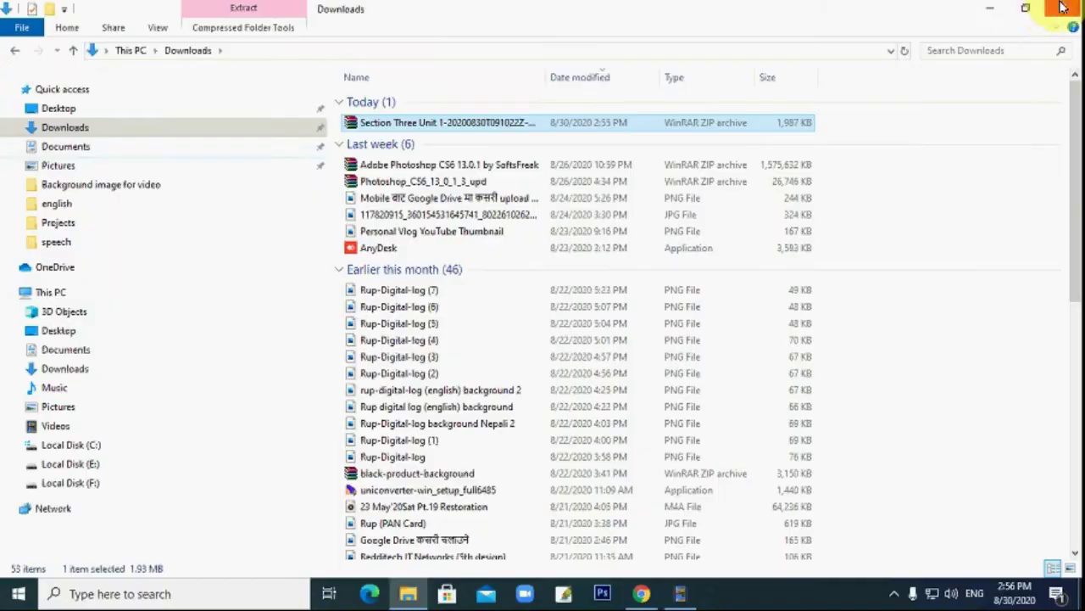
pyautogui.click(1022, 10)
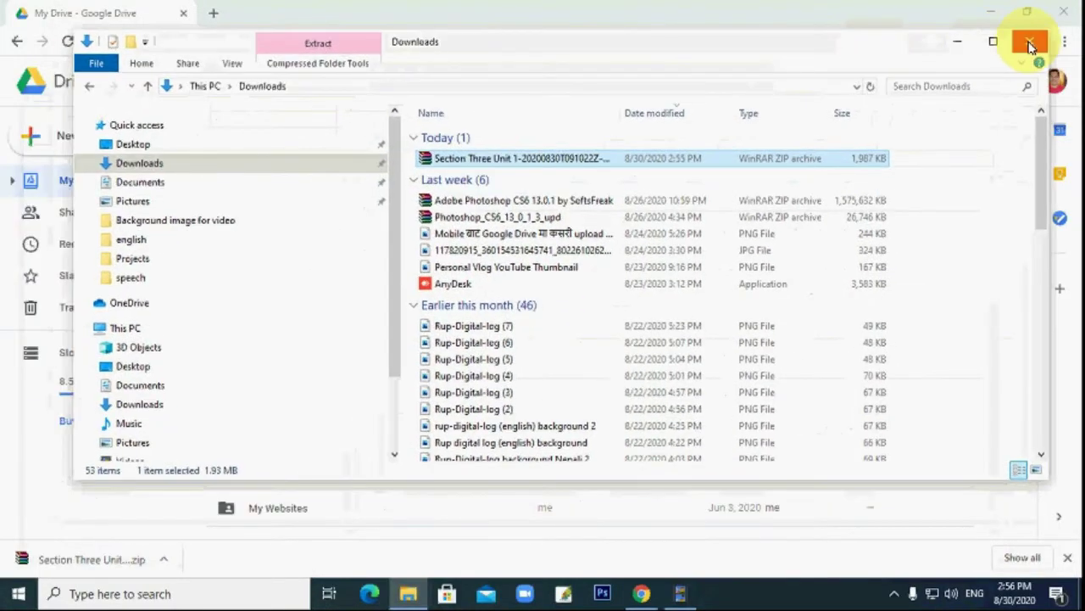
pyautogui.click(1029, 44)
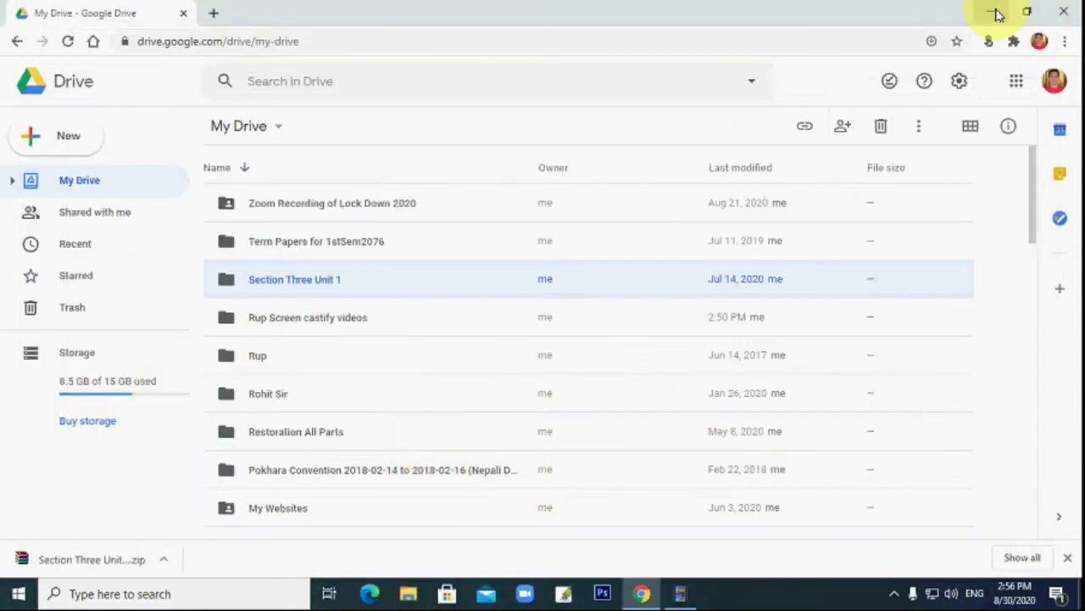
pyautogui.click(997, 15)
# From This PC's Downloads, drag the Section Three zip onto the desktop and close the window.
pyautogui.doubleClick(30, 125)
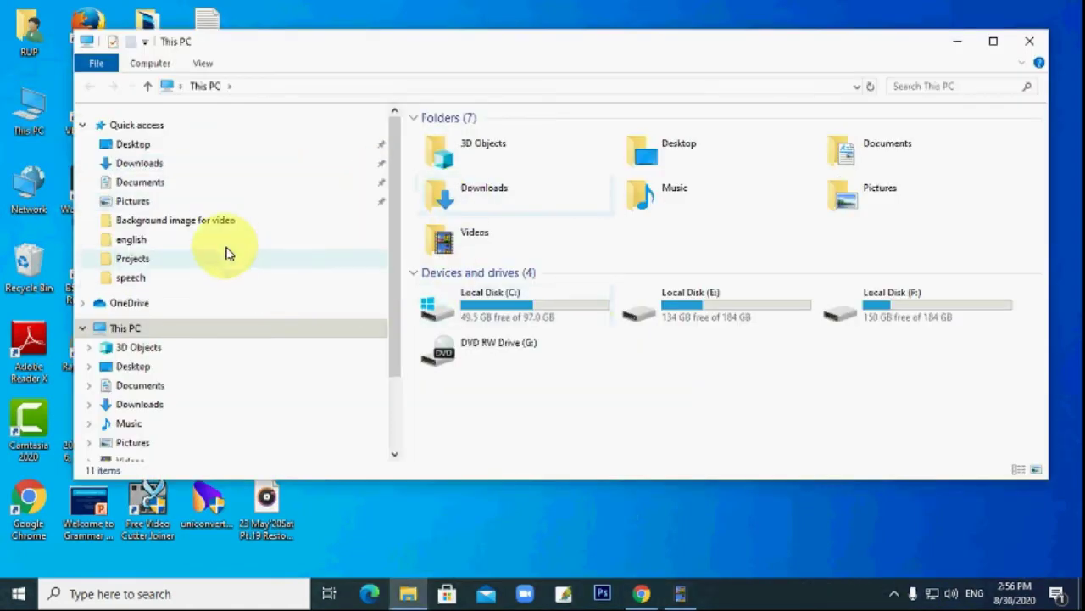
pyautogui.click(170, 165)
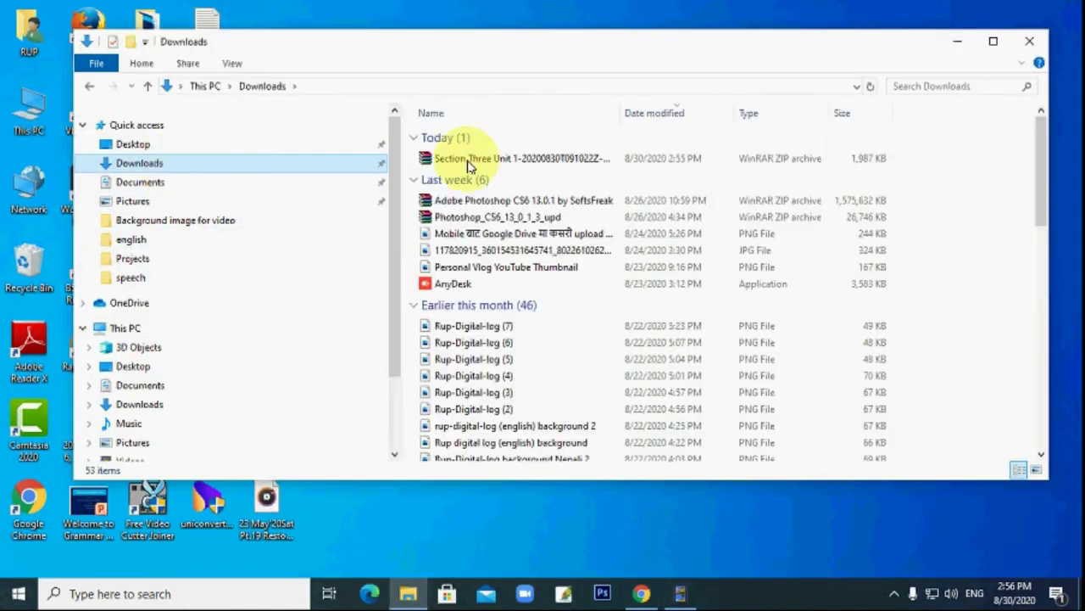
pyautogui.click(522, 159)
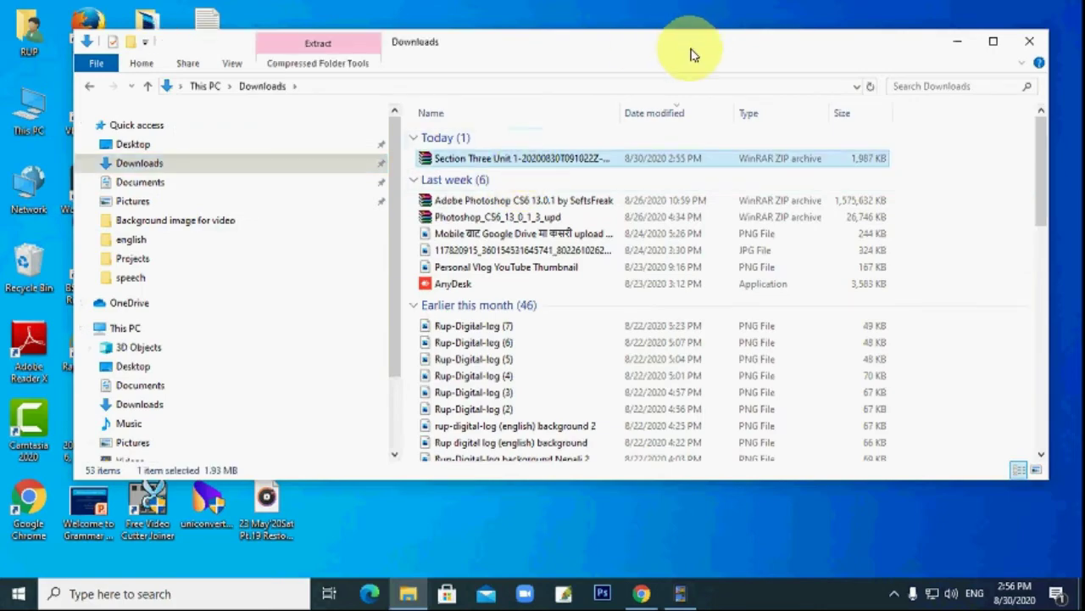
pyautogui.moveTo(691, 55); pyautogui.dragTo(959, 66)
pyautogui.moveTo(804, 50); pyautogui.dragTo(964, 30)
pyautogui.moveTo(899, 148); pyautogui.dragTo(363, 255)
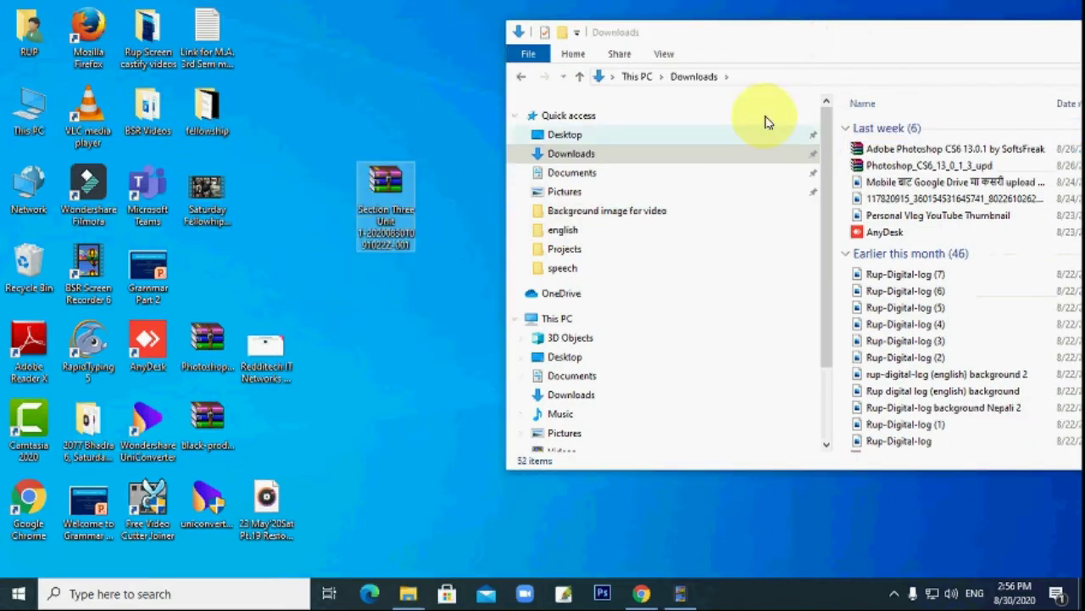
pyautogui.moveTo(789, 39); pyautogui.dragTo(221, 39)
pyautogui.click(893, 30)
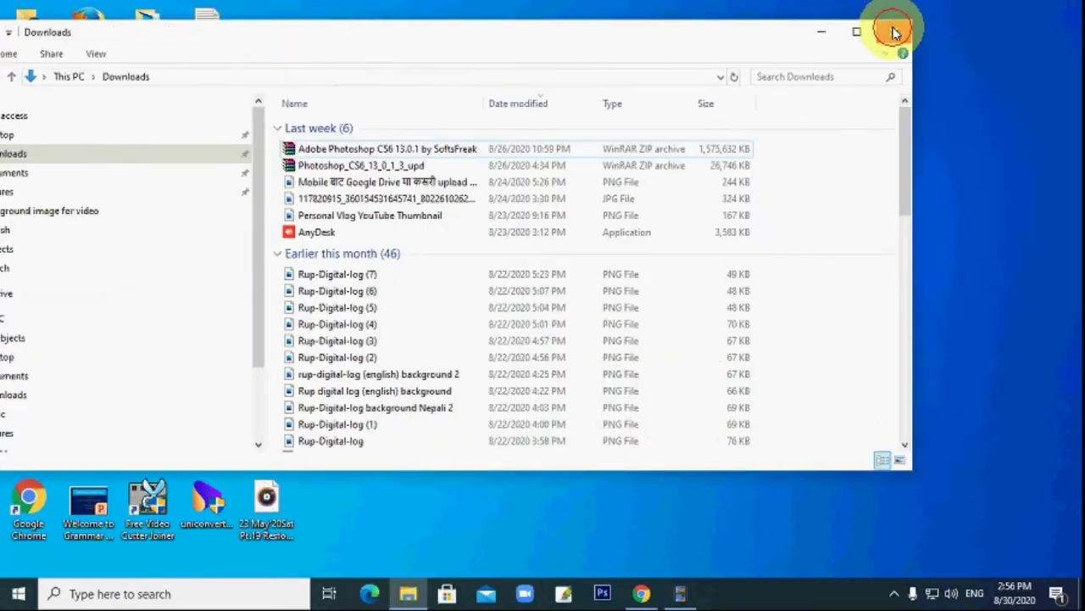
pyautogui.moveTo(401, 195); pyautogui.dragTo(331, 208)
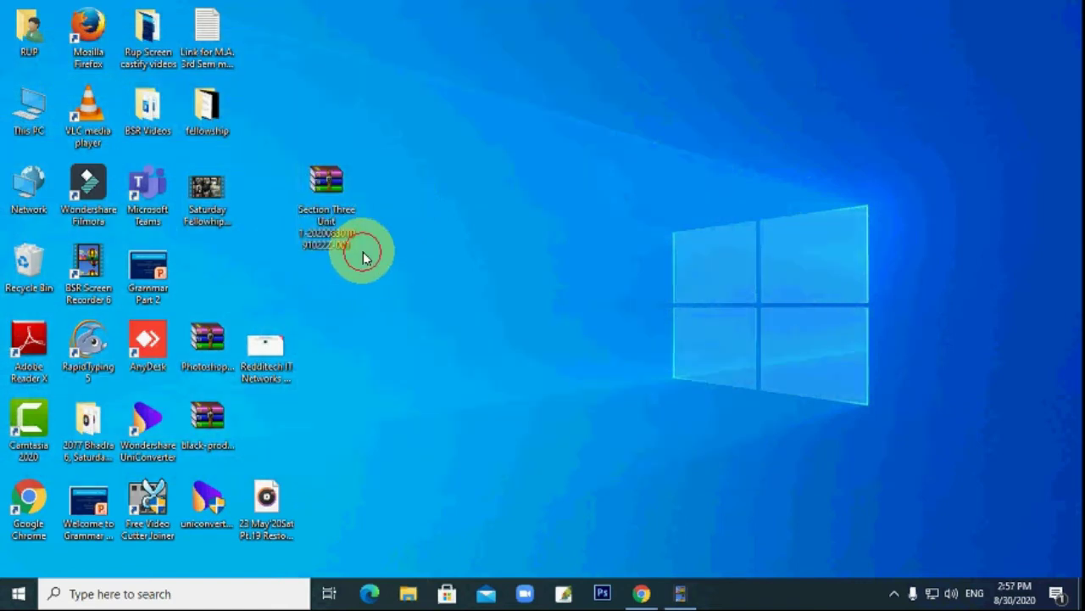
# Back in Chrome, remove the 'Section Three Unit 1' folder from My Drive.
pyautogui.click(642, 595)
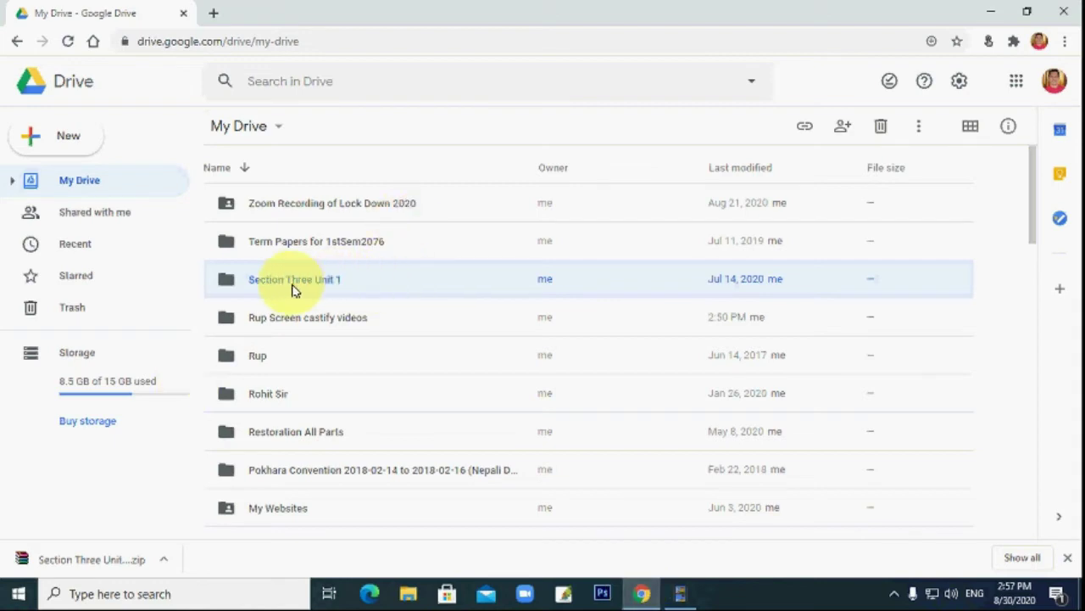
pyautogui.rightClick(370, 281)
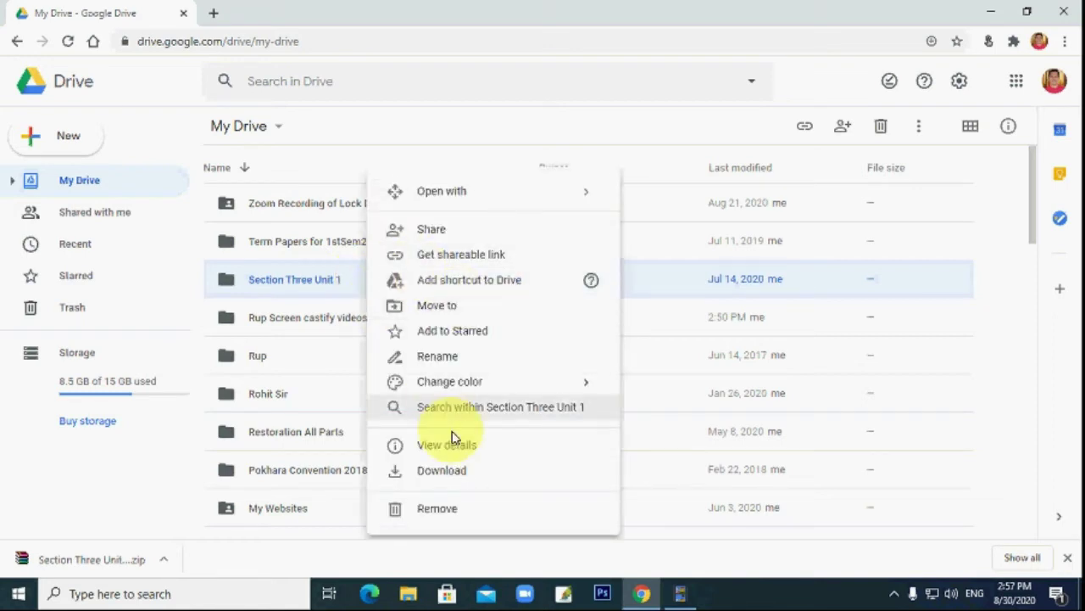
pyautogui.click(447, 512)
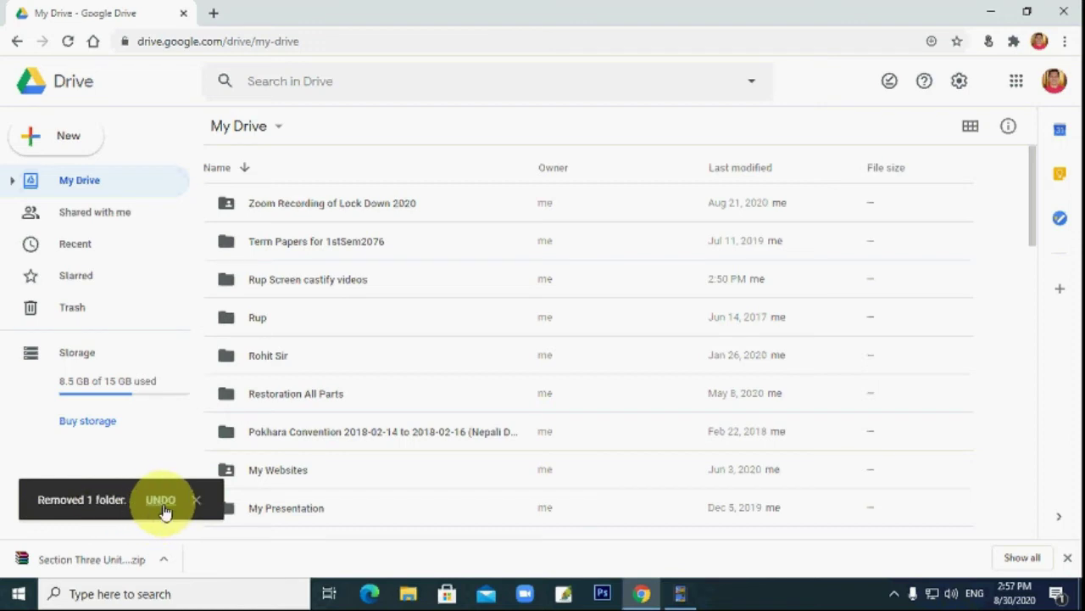
pyautogui.rightClick(315, 286)
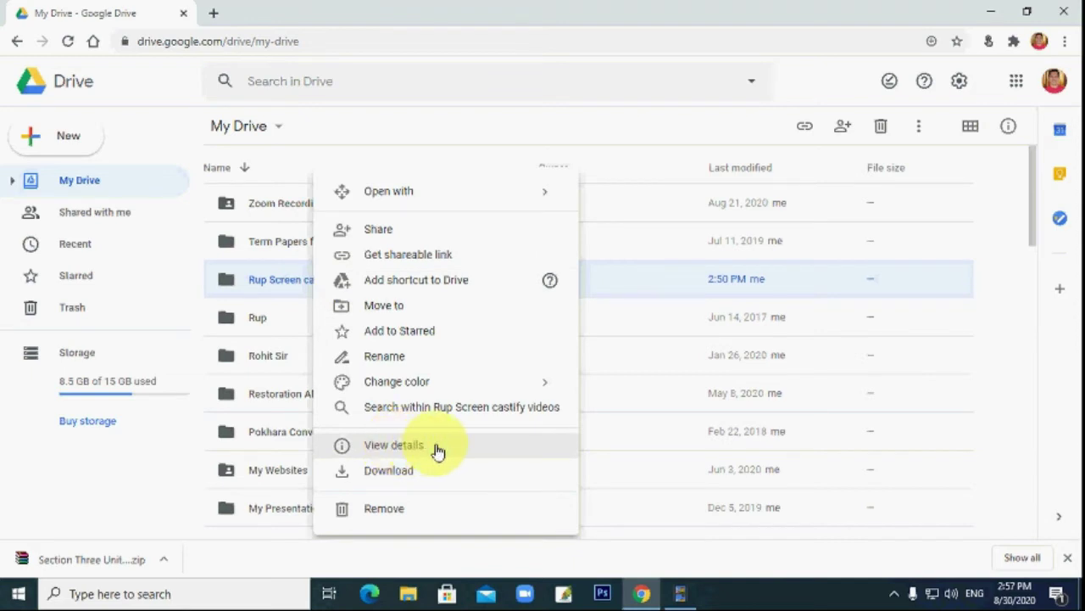
# Colour the Rup Screen castify videos folder red and rename it 'Trial videos'.
pyautogui.moveTo(487, 386)
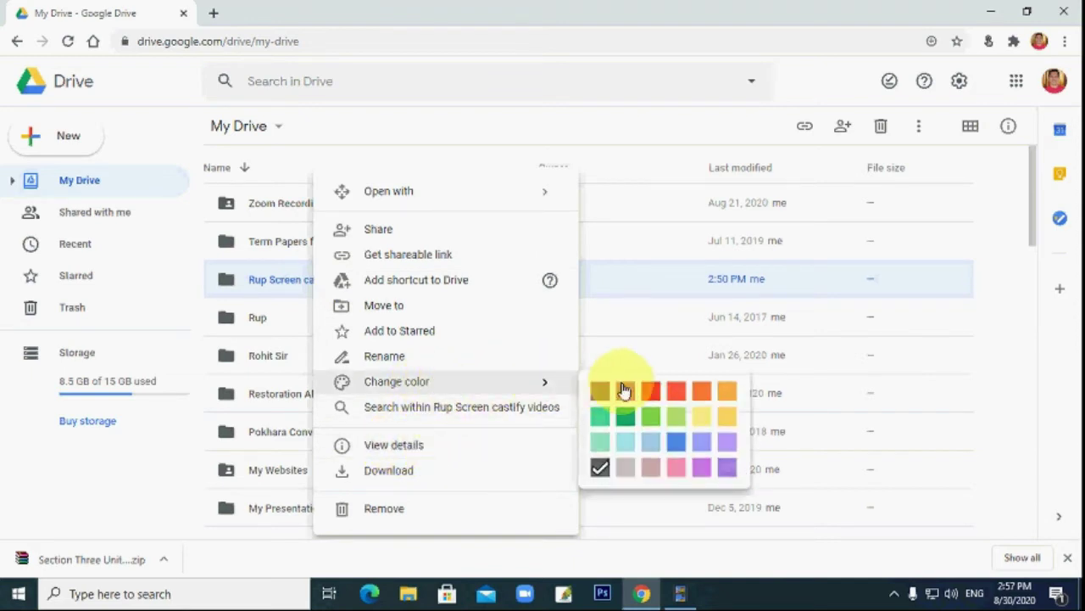
pyautogui.click(660, 395)
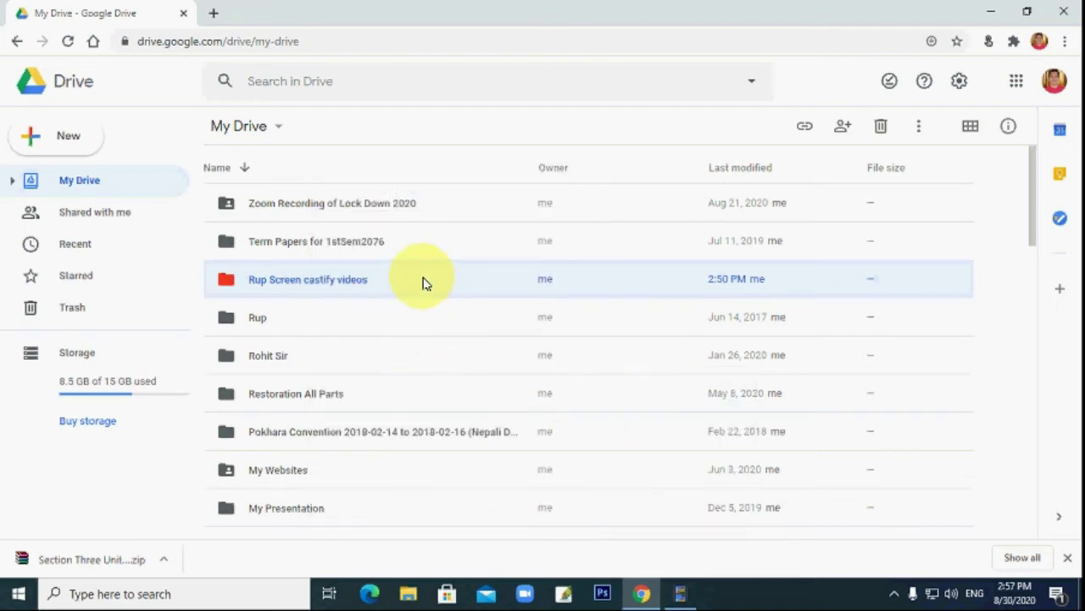
pyautogui.rightClick(424, 282)
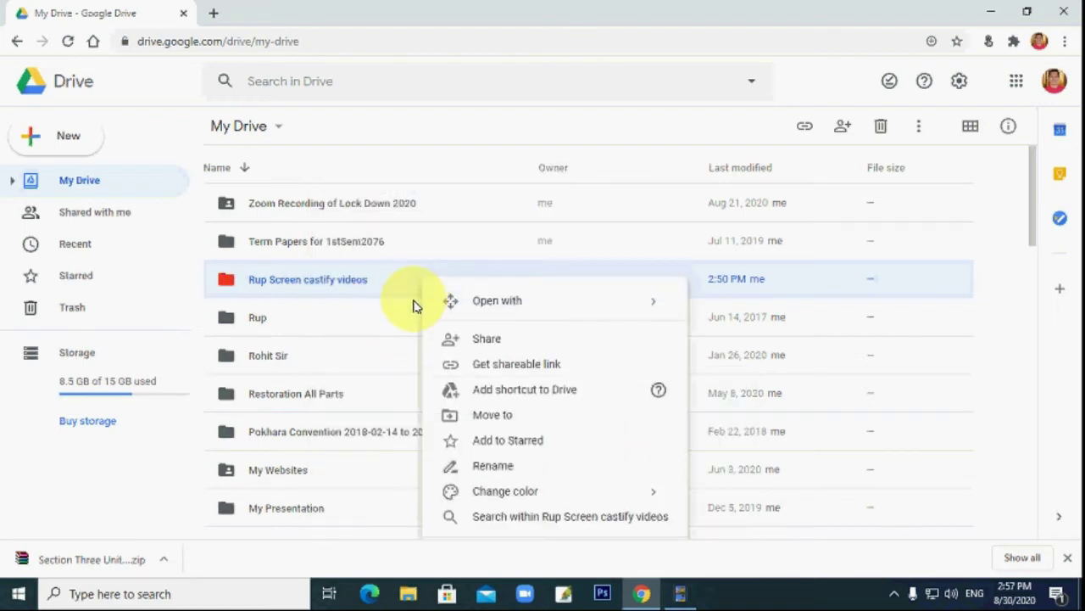
pyautogui.click(538, 468)
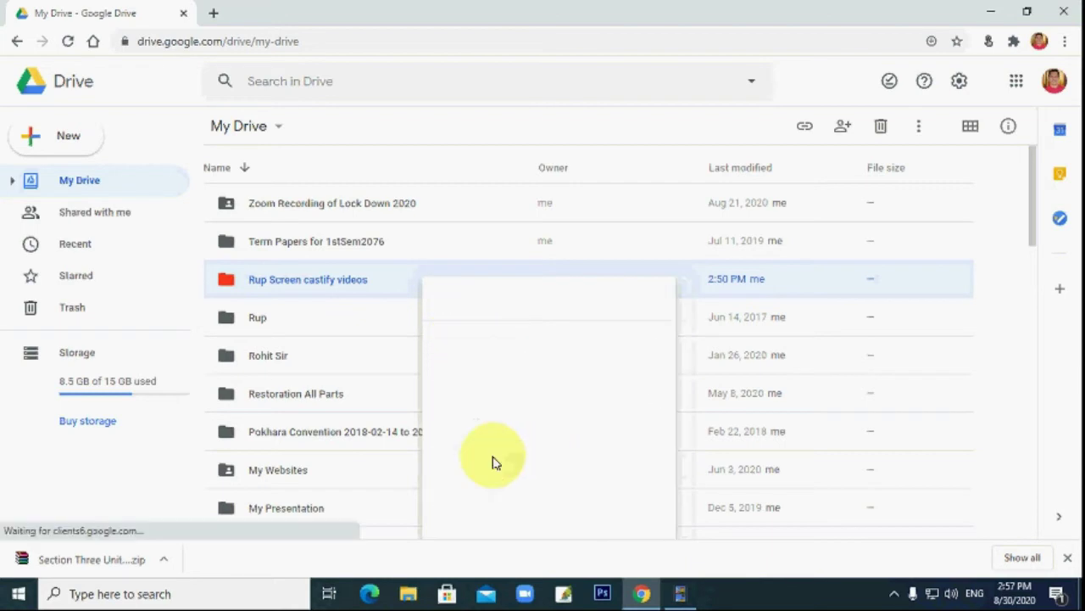
pyautogui.click(555, 296)
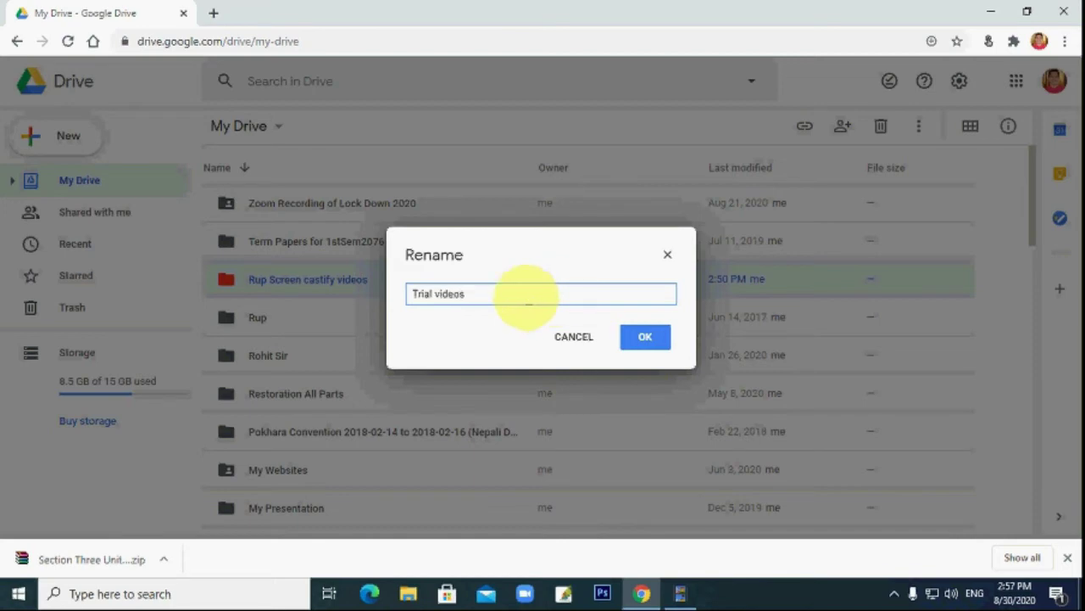
pyautogui.click(646, 339)
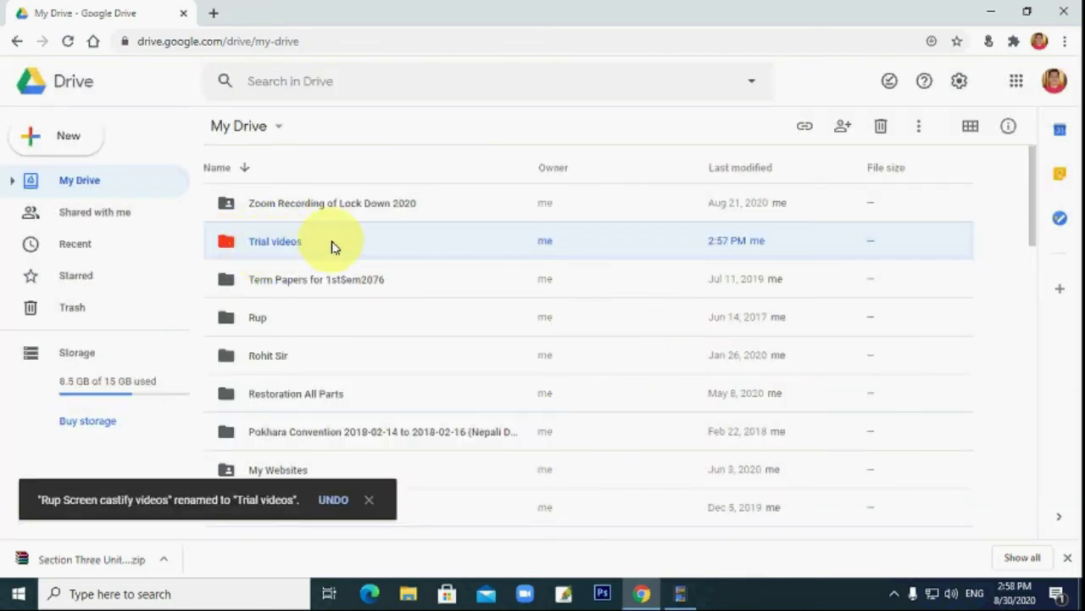
pyautogui.rightClick(331, 245)
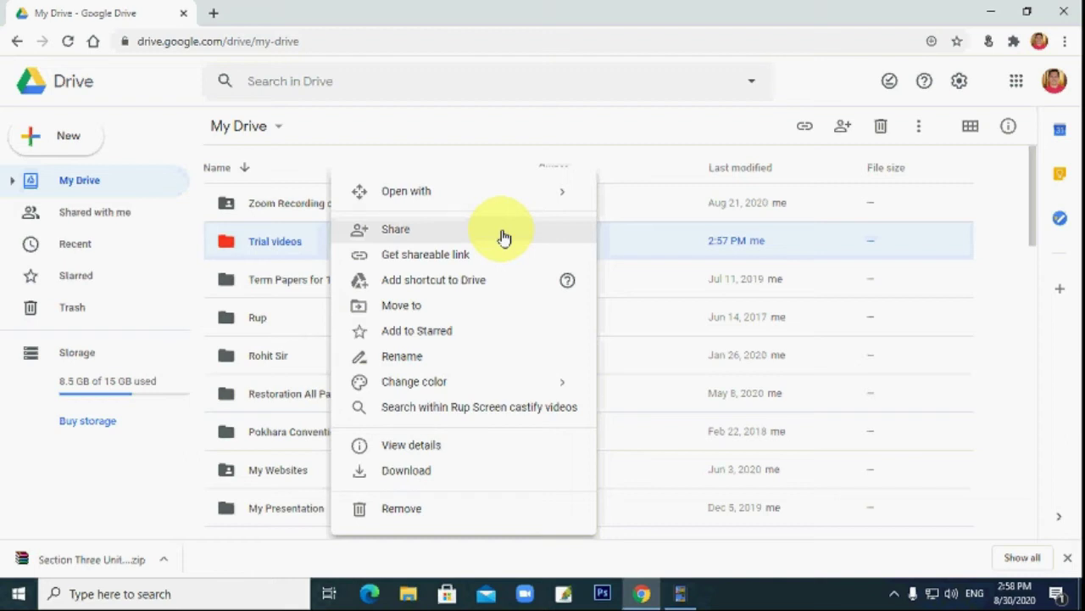
pyautogui.click(288, 246)
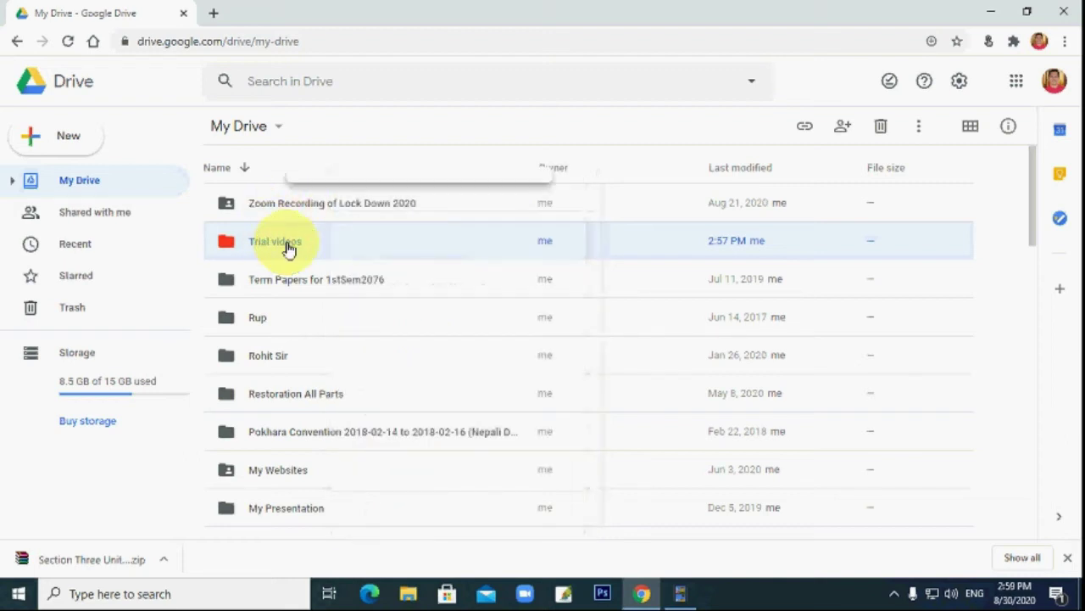
# Open sharing for the Trial videos folder and add two suggested contacts as recipients.
pyautogui.rightClick(286, 245)
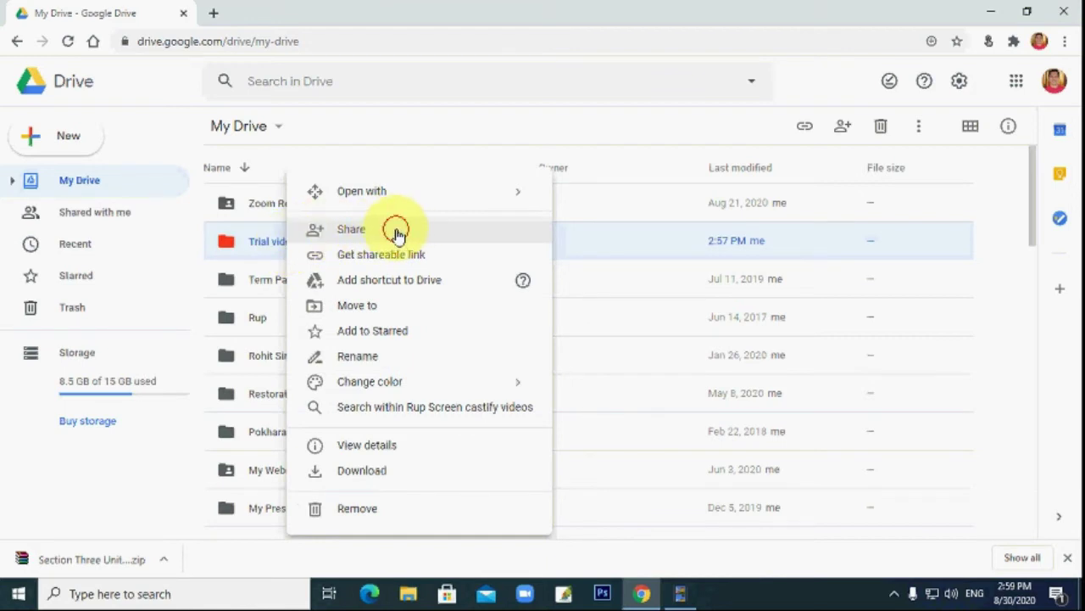
pyautogui.click(396, 231)
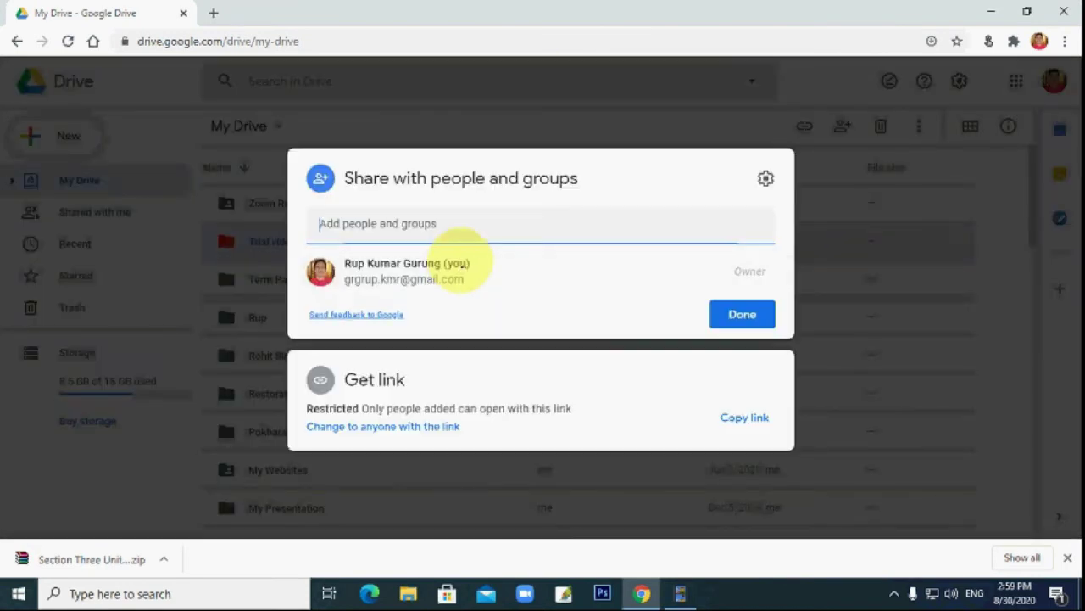
pyautogui.click(397, 223)
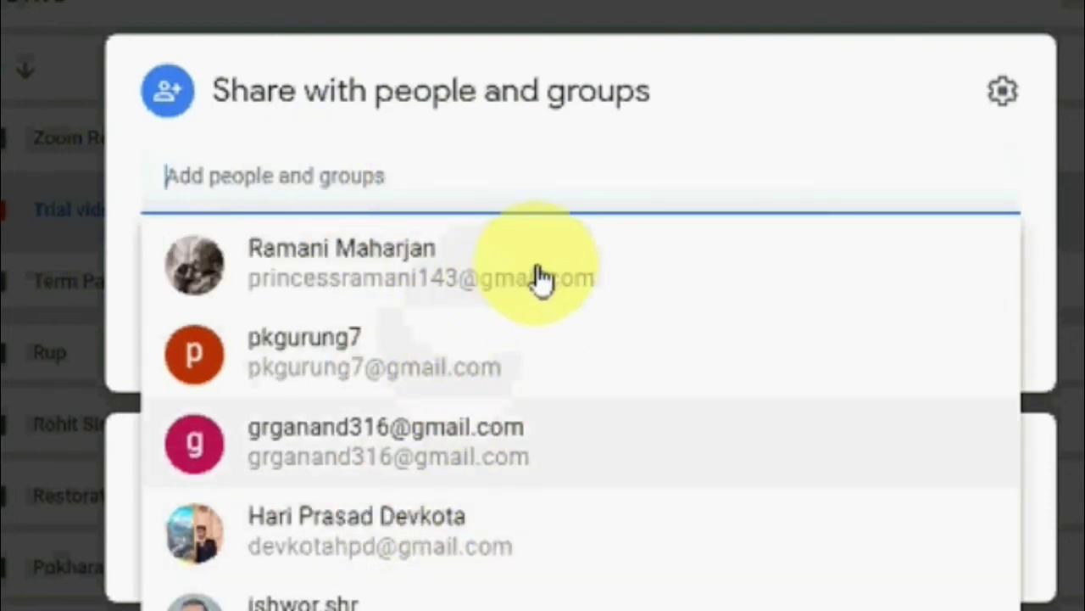
pyautogui.click(479, 458)
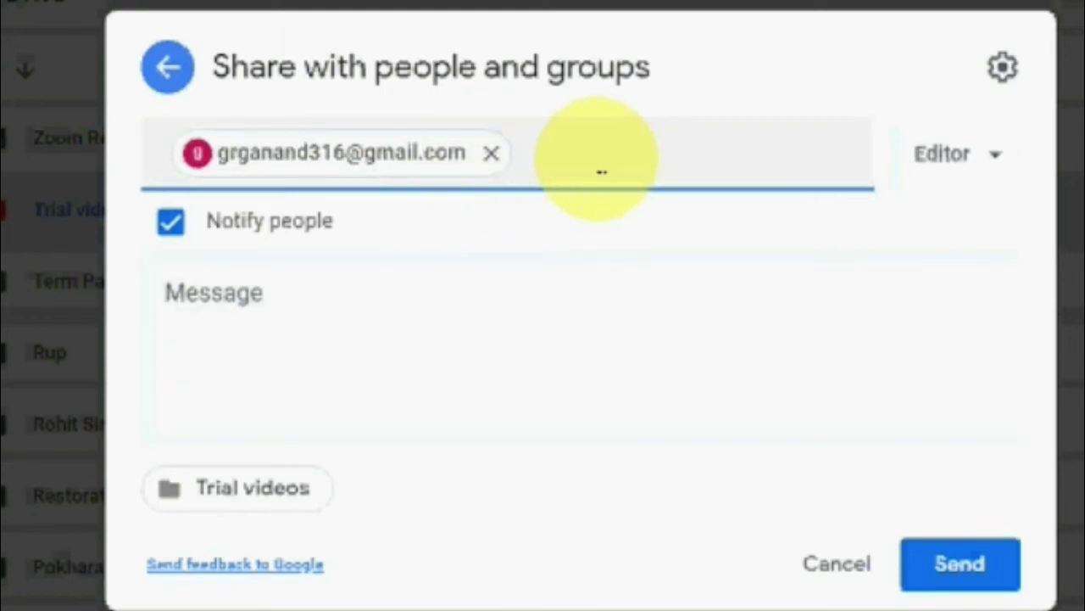
pyautogui.write('grg')
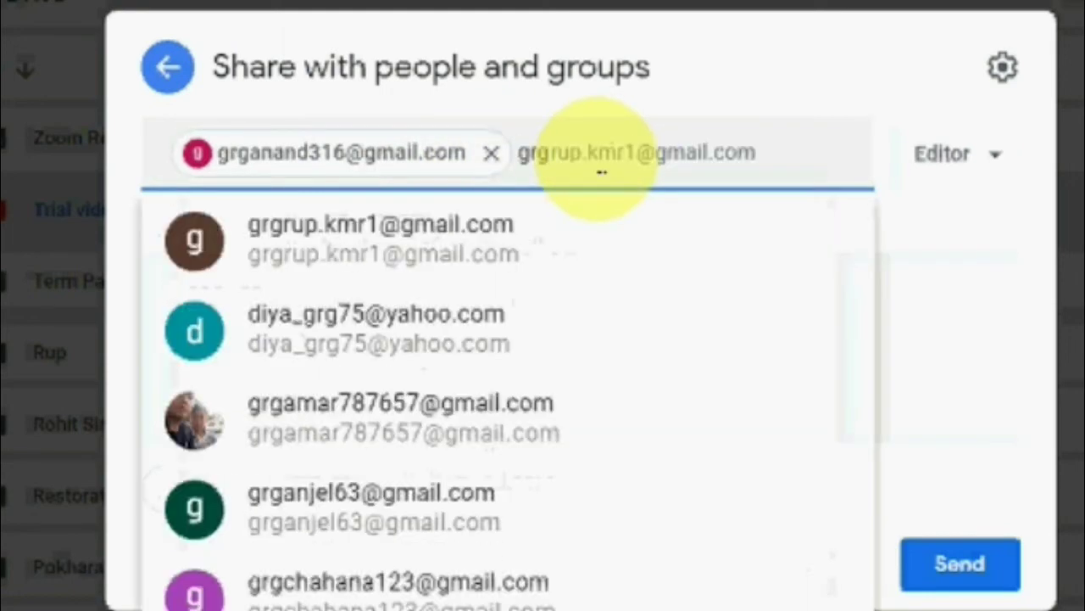
pyautogui.click(385, 263)
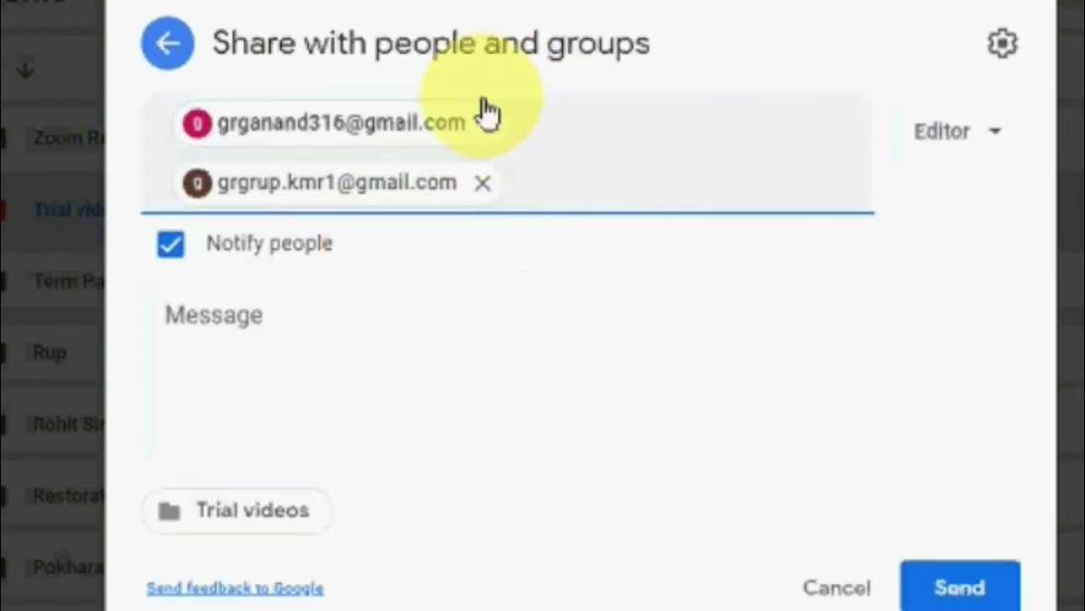
# Write 'Hello friends, I have sent you a video. Please get that.', keep Editor access, and send.
pyautogui.click(299, 341)
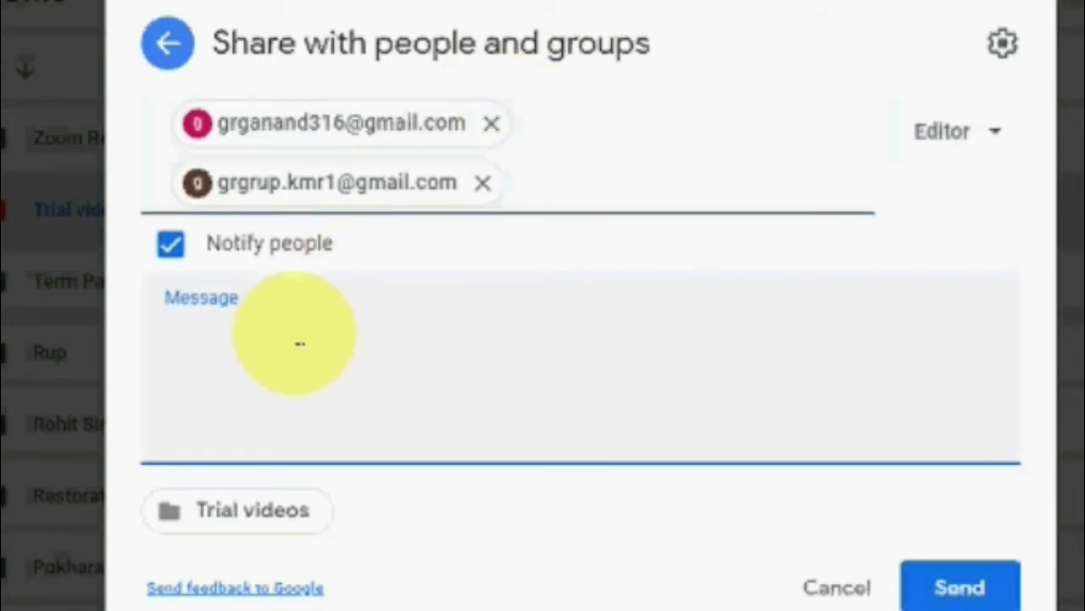
pyautogui.write('Hell')
pyautogui.write('o friends, I have sent you a video. Please get that.')
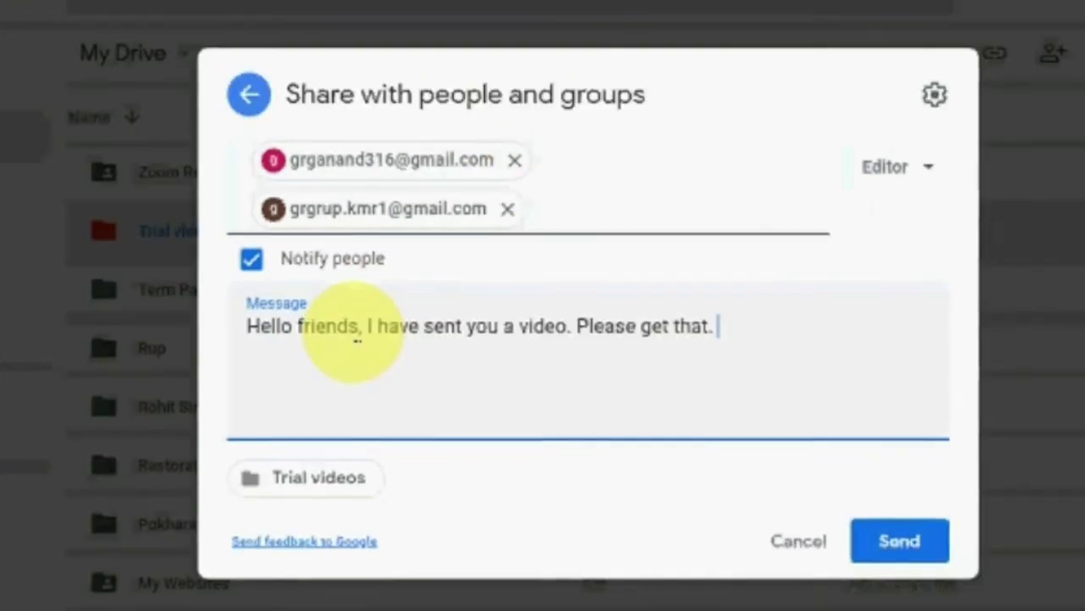
pyautogui.press('Return')
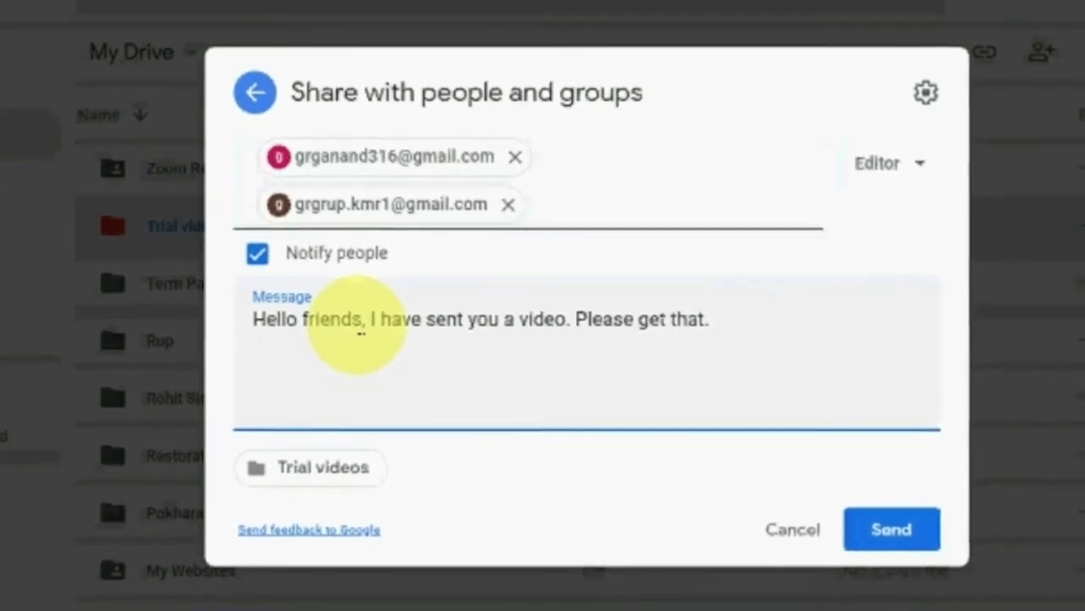
pyautogui.click(914, 167)
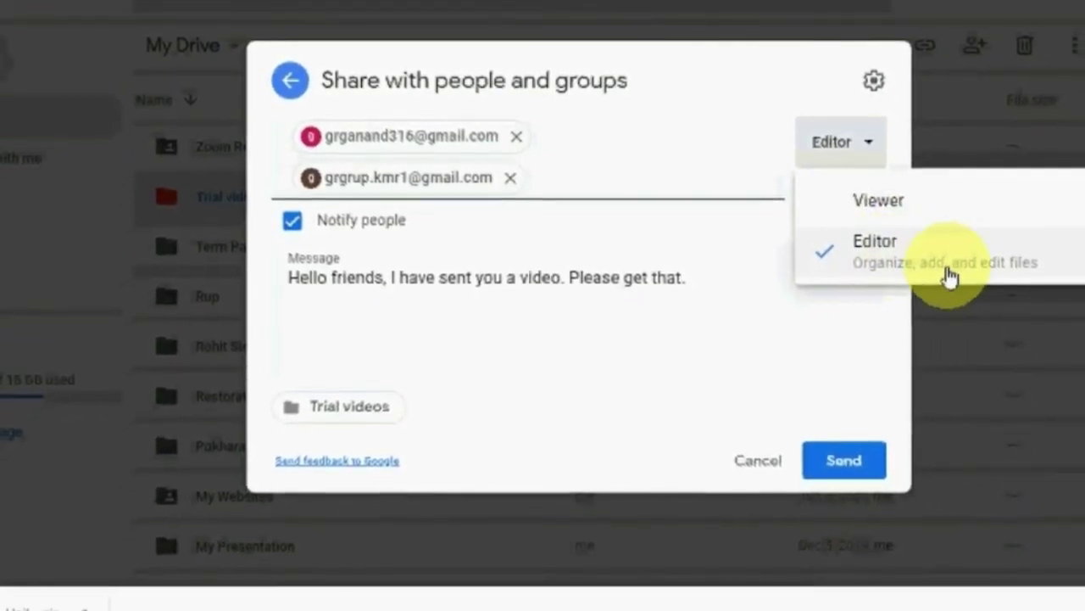
pyautogui.click(880, 252)
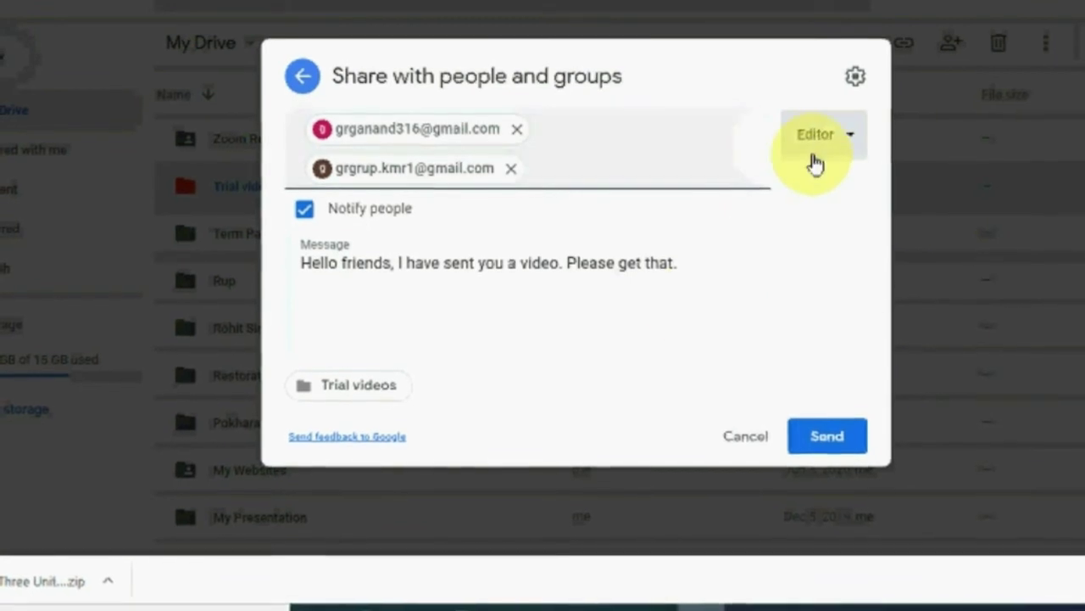
pyautogui.click(840, 433)
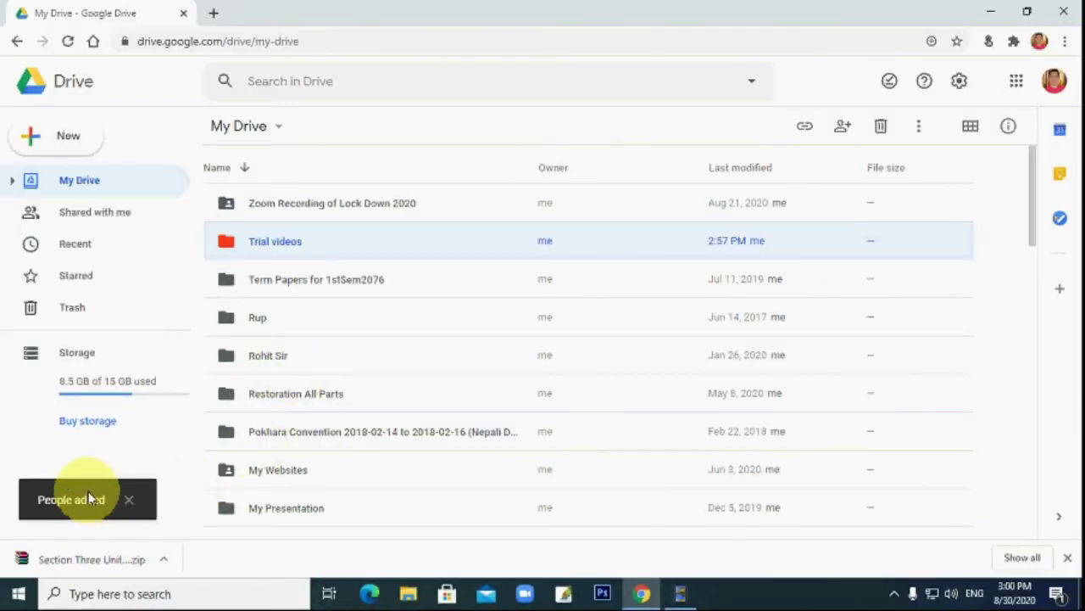
# Copy the Trial videos folder link, keep its access Restricted, and close the sharing dialog.
pyautogui.rightClick(305, 245)
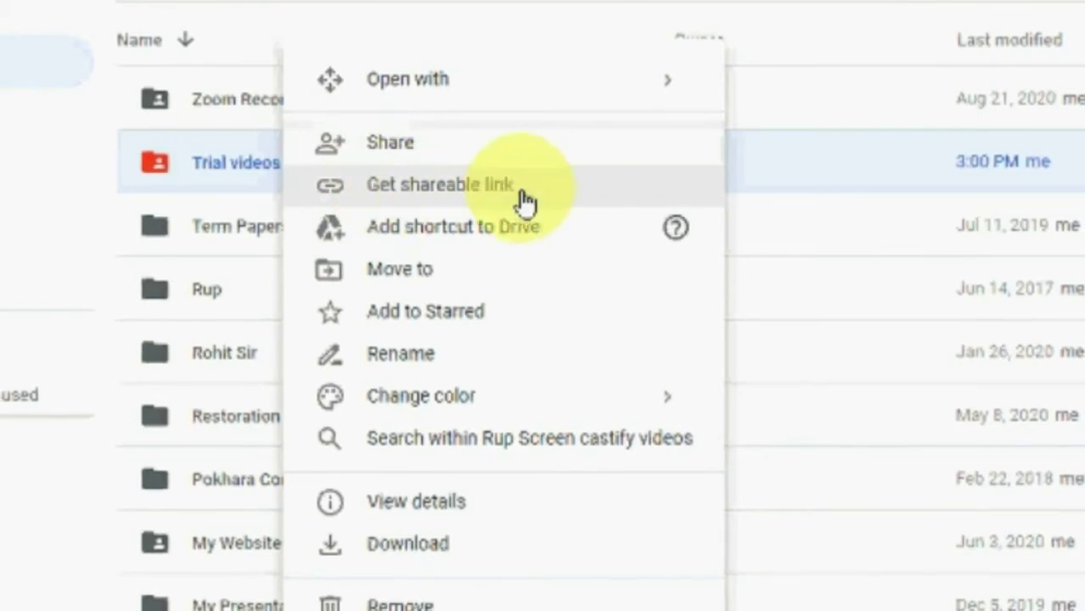
pyautogui.click(540, 202)
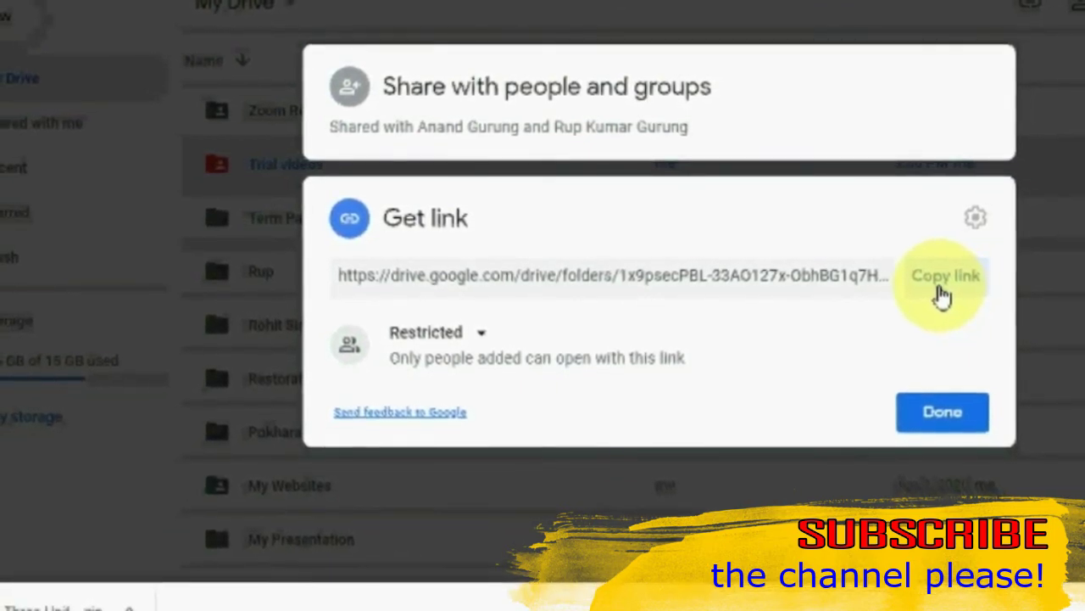
pyautogui.click(946, 280)
pyautogui.click(484, 339)
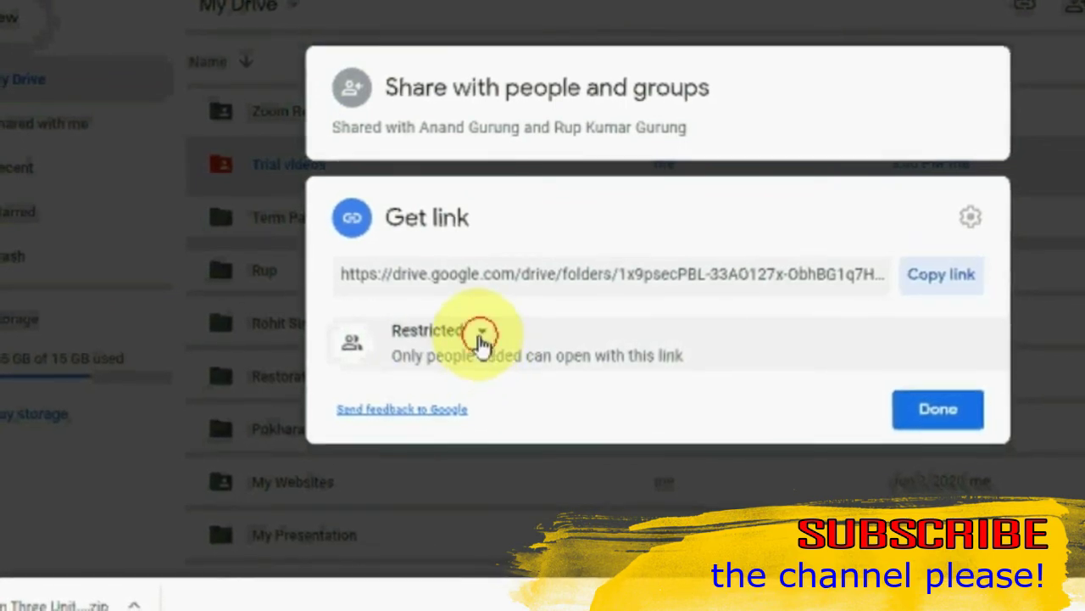
pyautogui.click(477, 339)
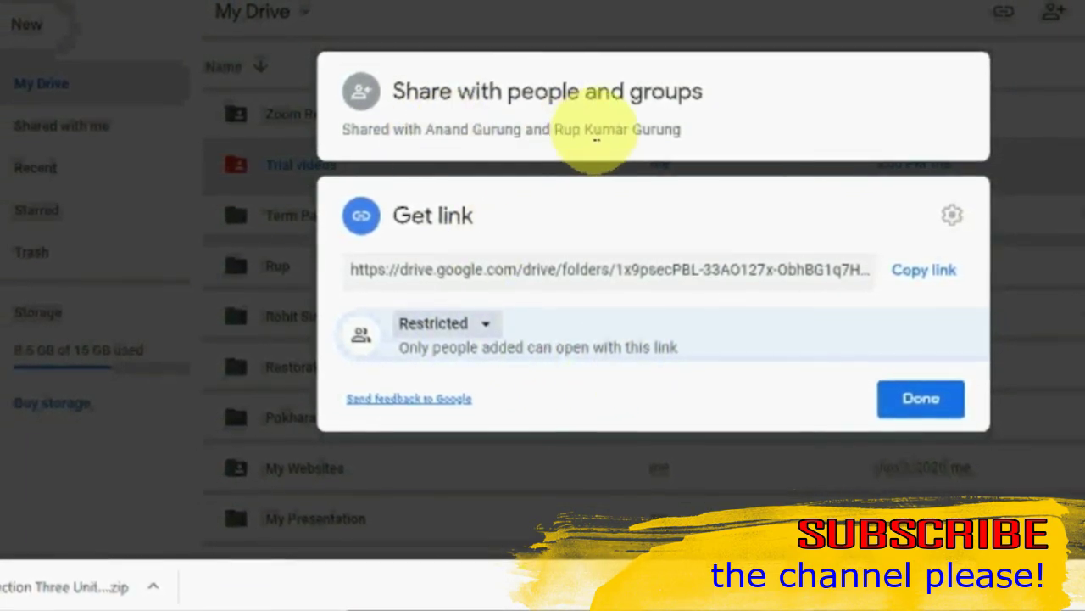
pyautogui.click(491, 326)
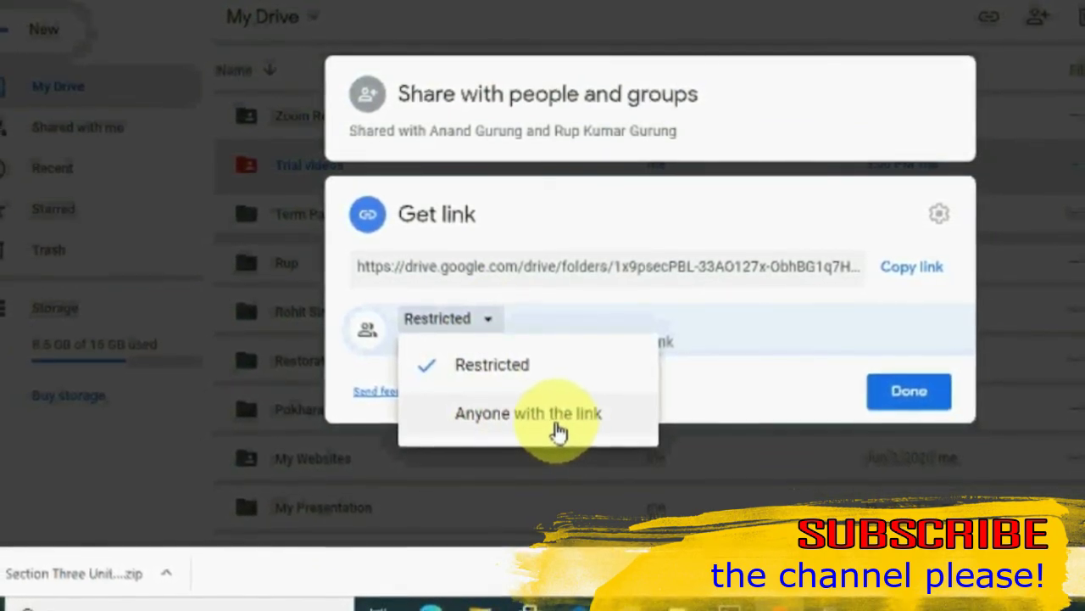
pyautogui.click(736, 408)
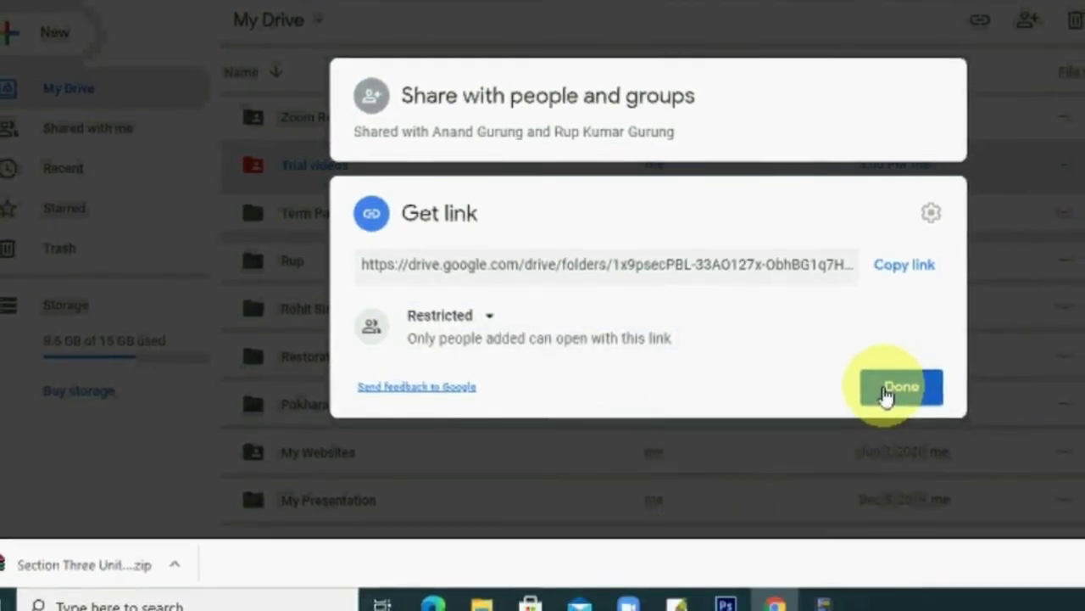
pyautogui.click(886, 390)
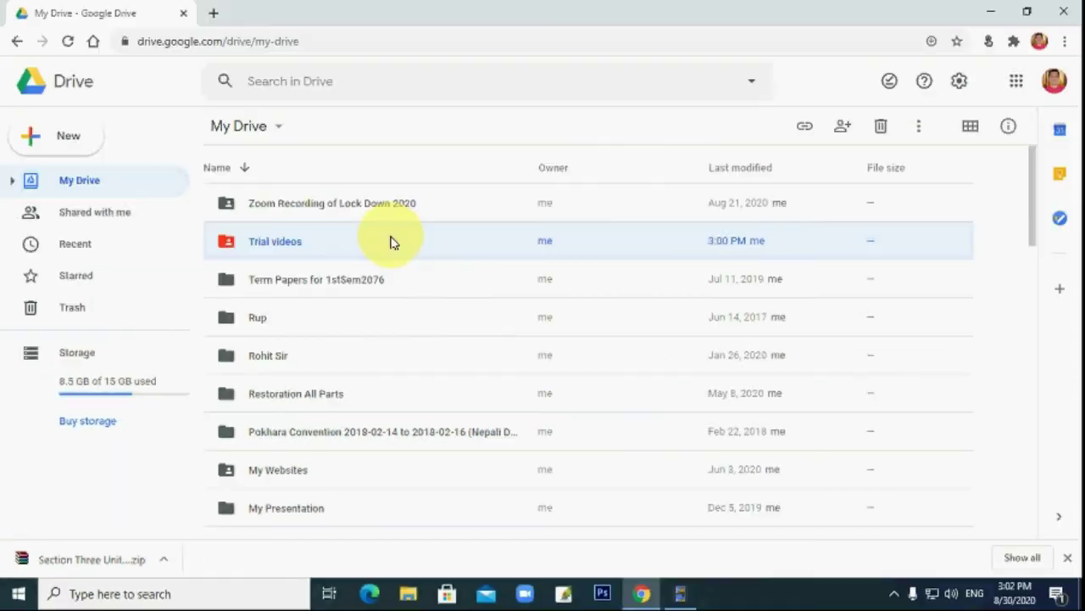
# Browse the Shared with me and Recent pages, then open the Starred list.
pyautogui.rightClick(461, 163)
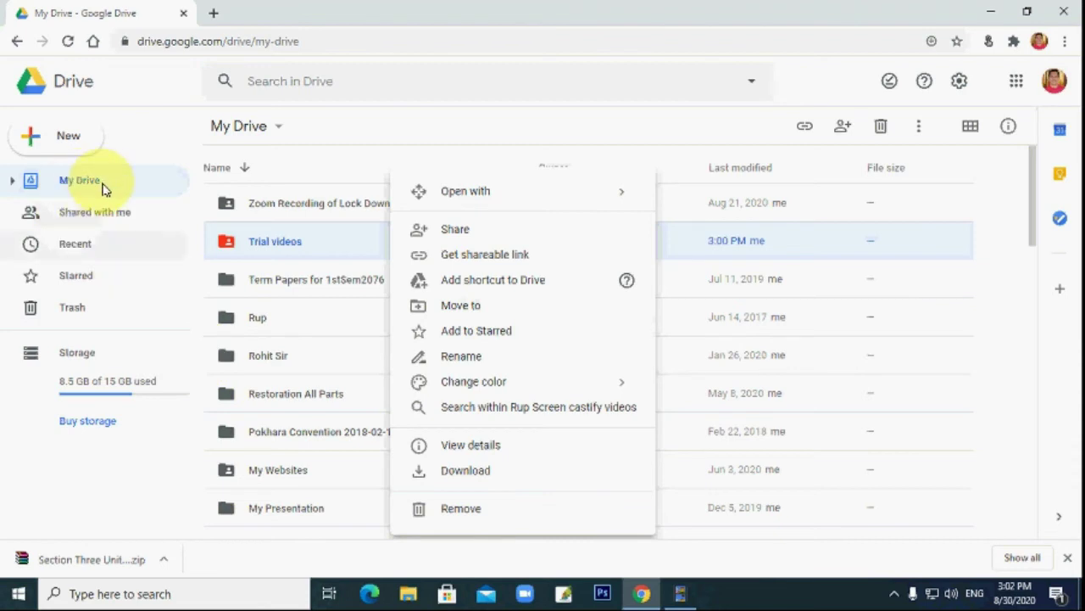
pyautogui.click(144, 151)
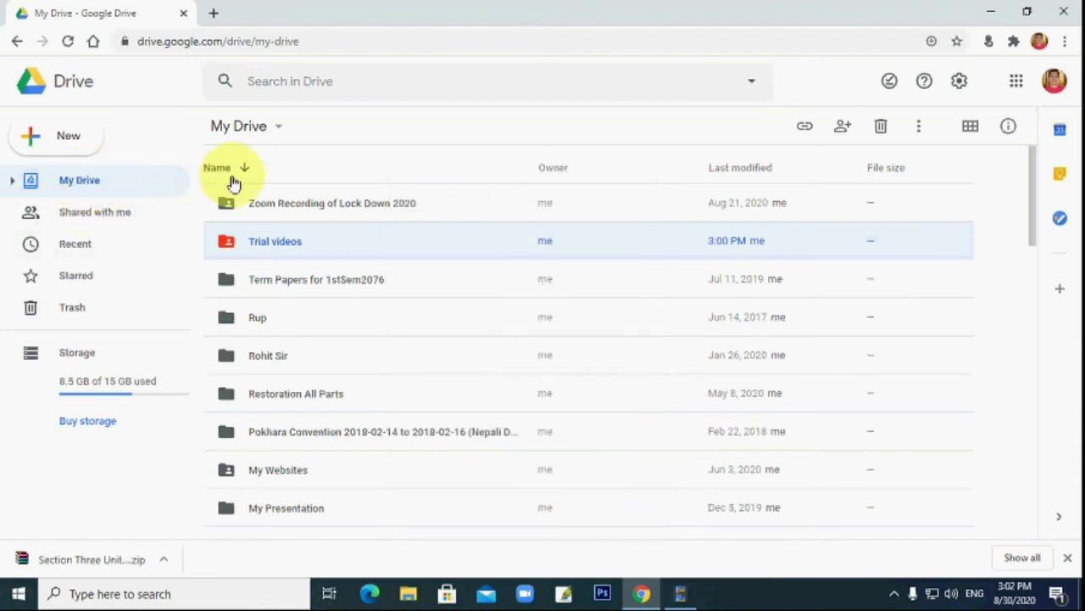
pyautogui.click(141, 214)
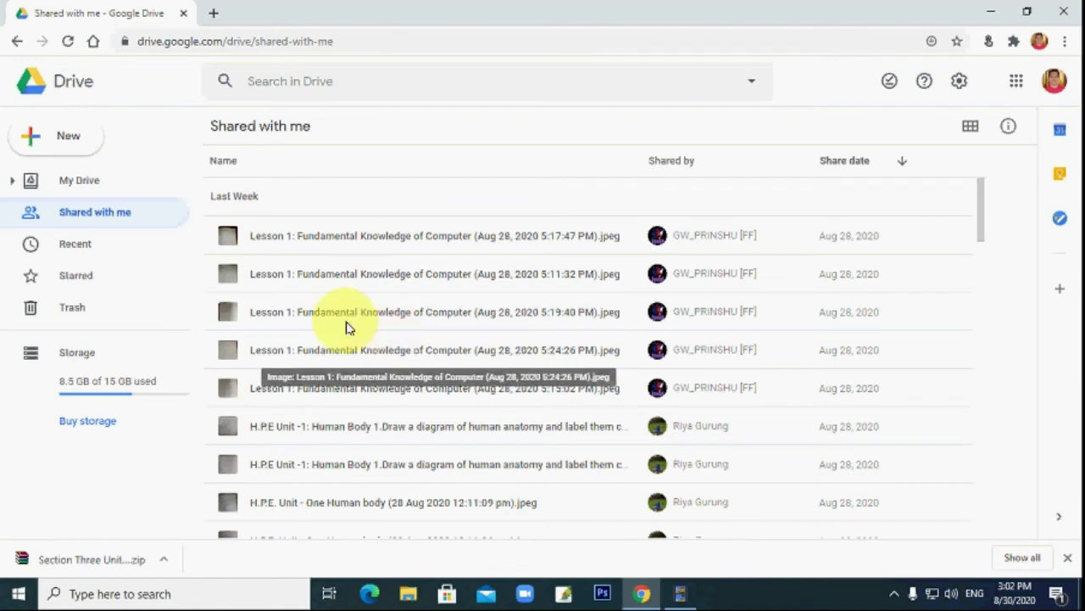
pyautogui.click(101, 256)
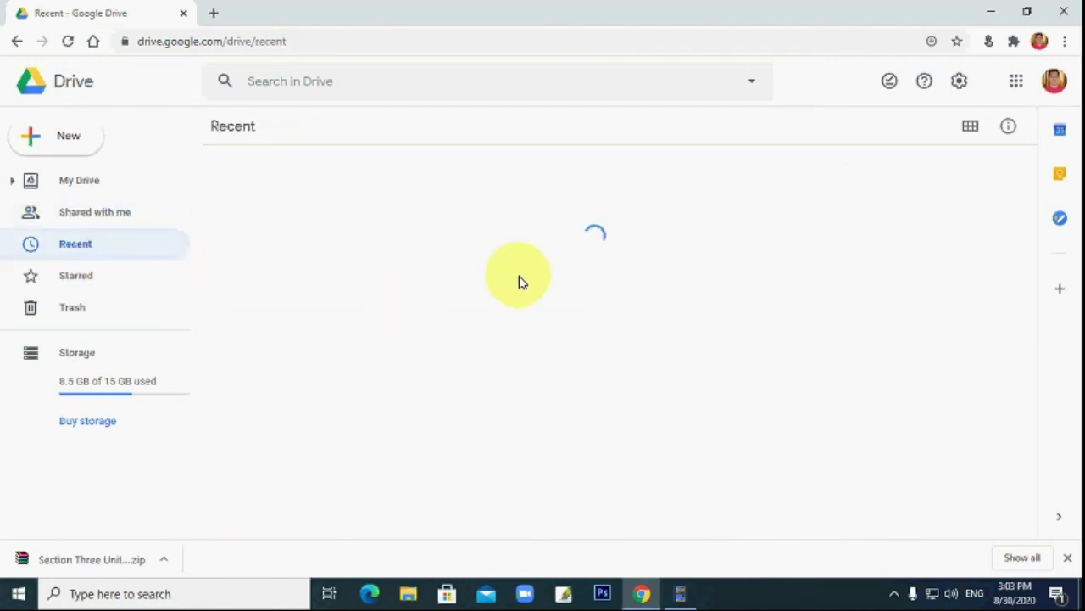
pyautogui.scroll(-6, 438, 298)
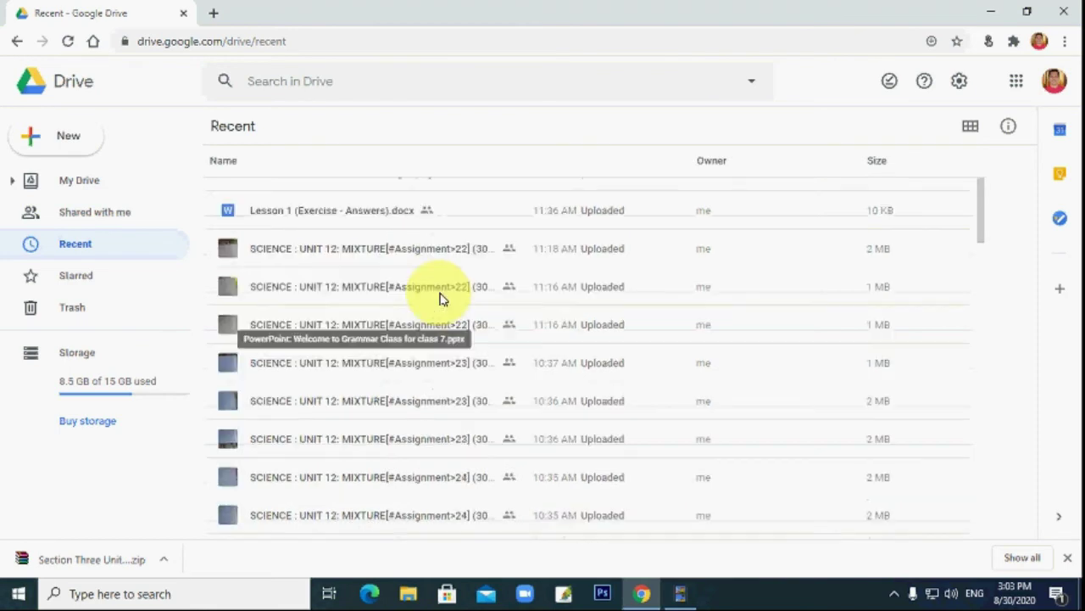
pyautogui.scroll(6, 431, 286)
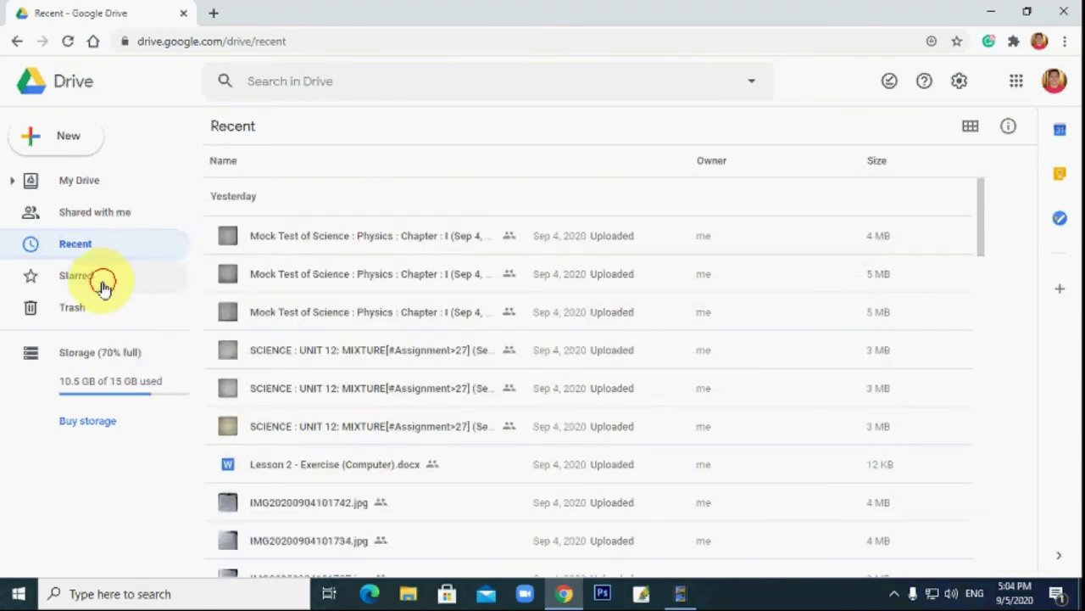
pyautogui.click(103, 287)
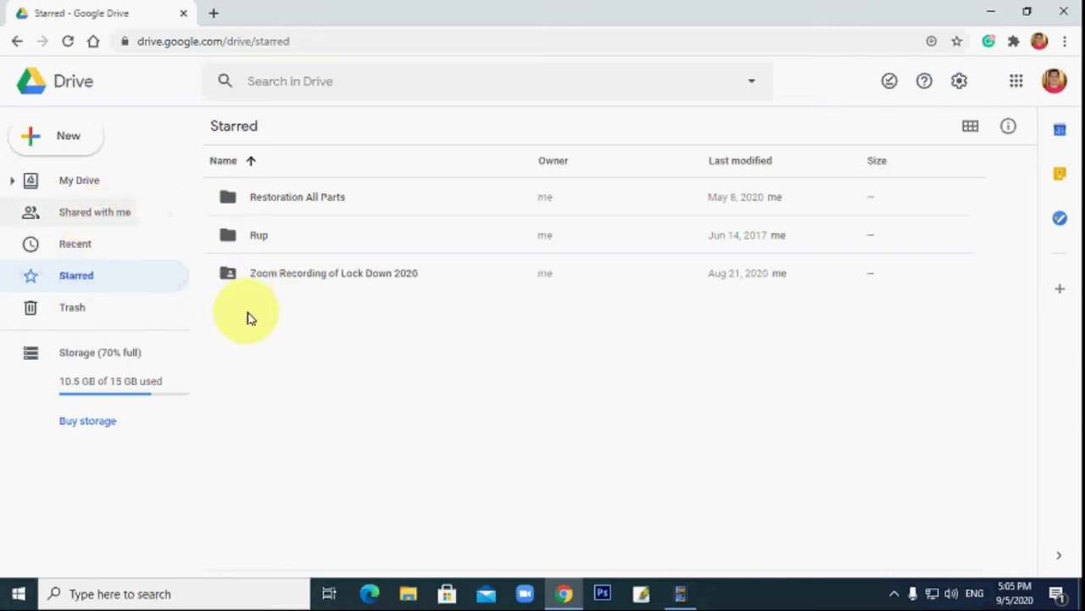
# In My Drive, add the My Websites folder to Starred and check the Starred list.
pyautogui.click(81, 180)
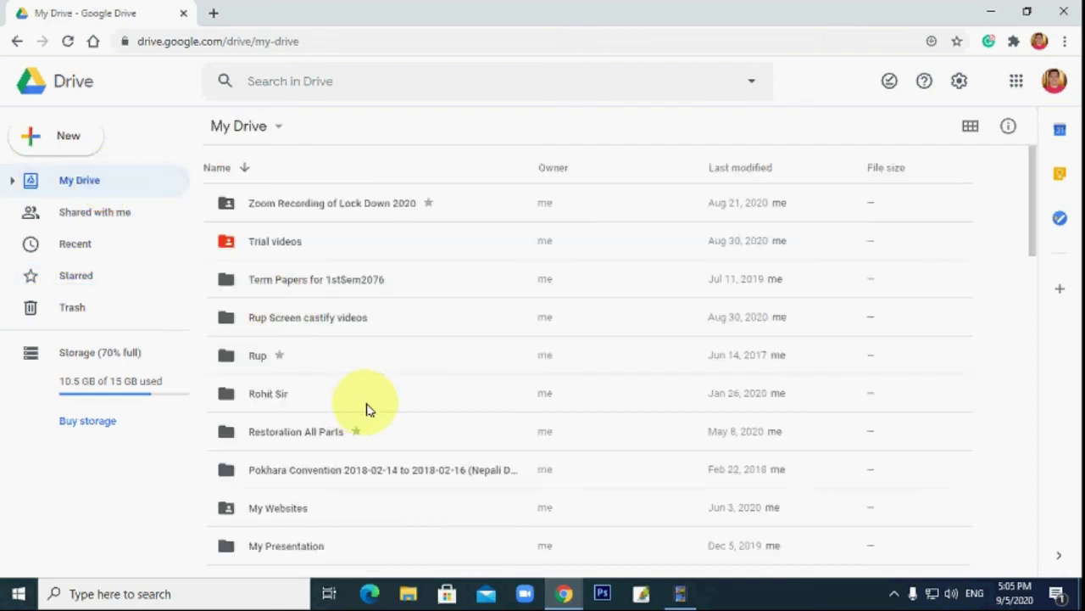
pyautogui.scroll(-4, 367, 409)
pyautogui.scroll(2, 368, 404)
pyautogui.click(291, 352)
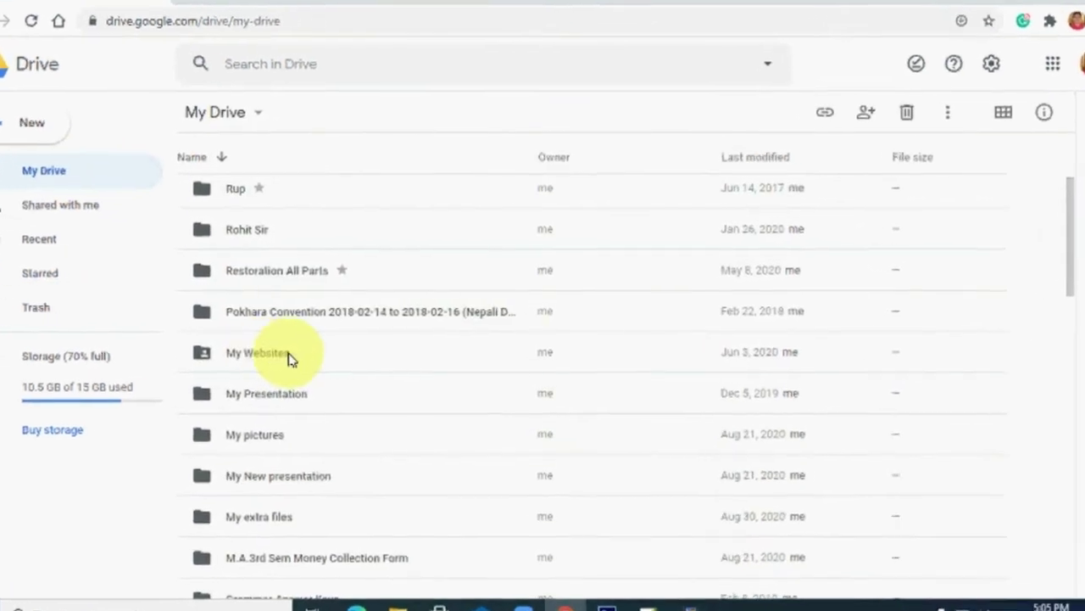
pyautogui.click(288, 354)
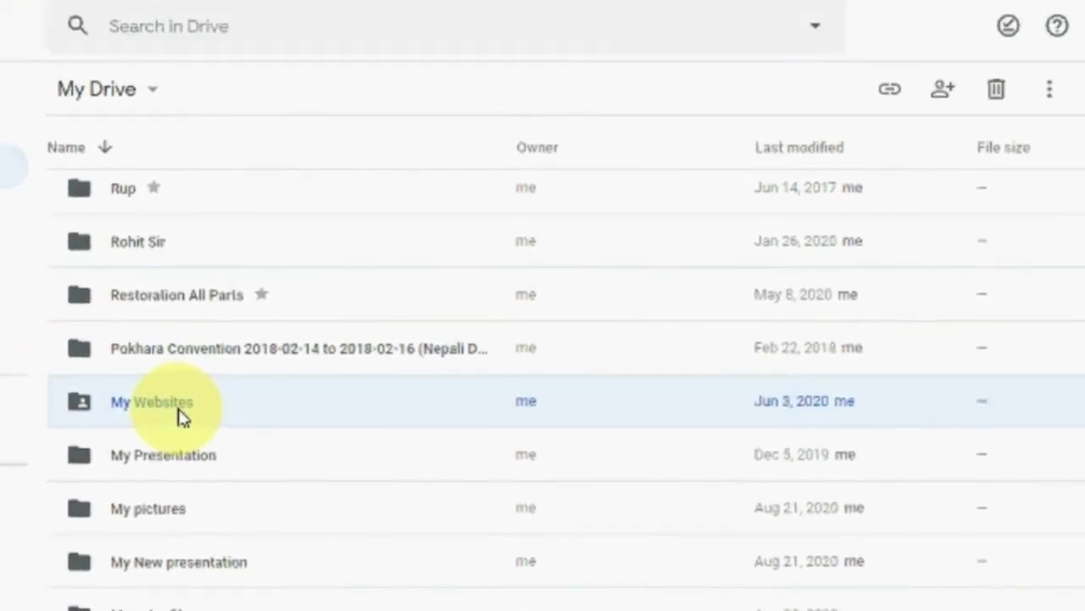
pyautogui.rightClick(184, 413)
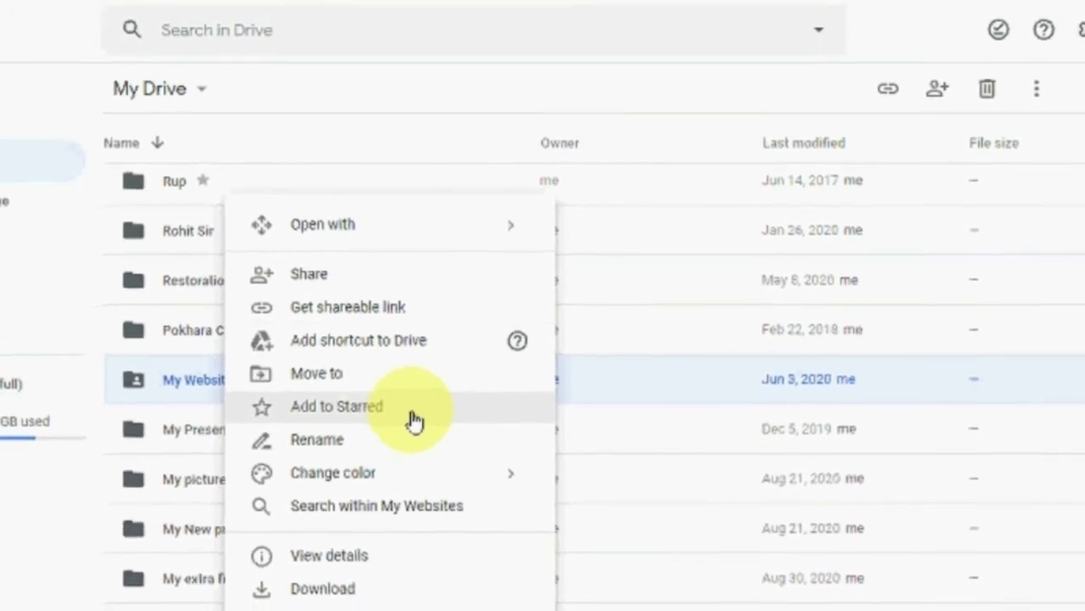
pyautogui.click(1033, 100)
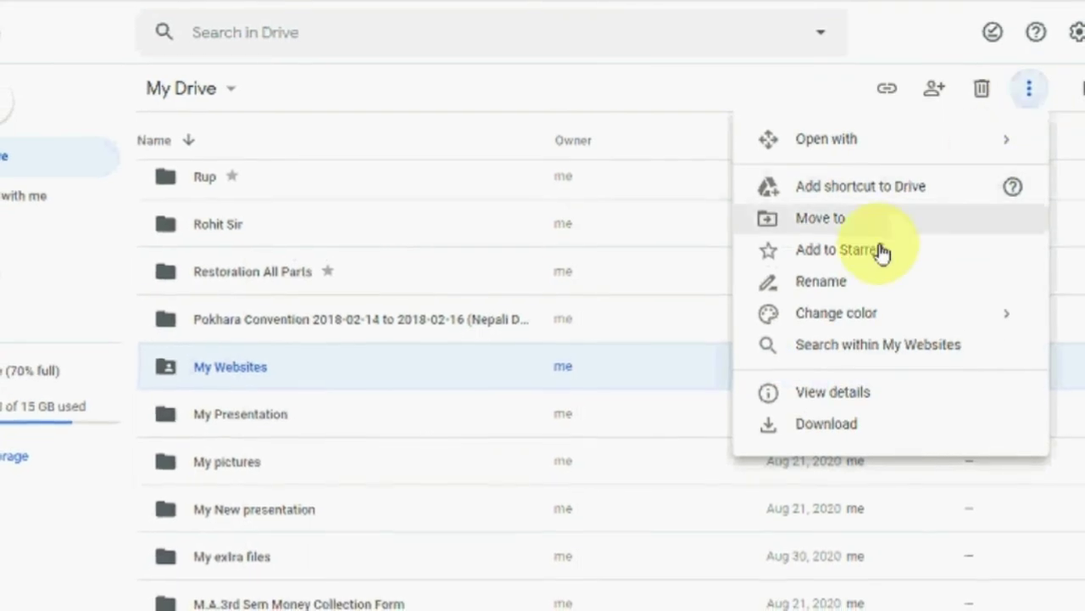
pyautogui.click(882, 252)
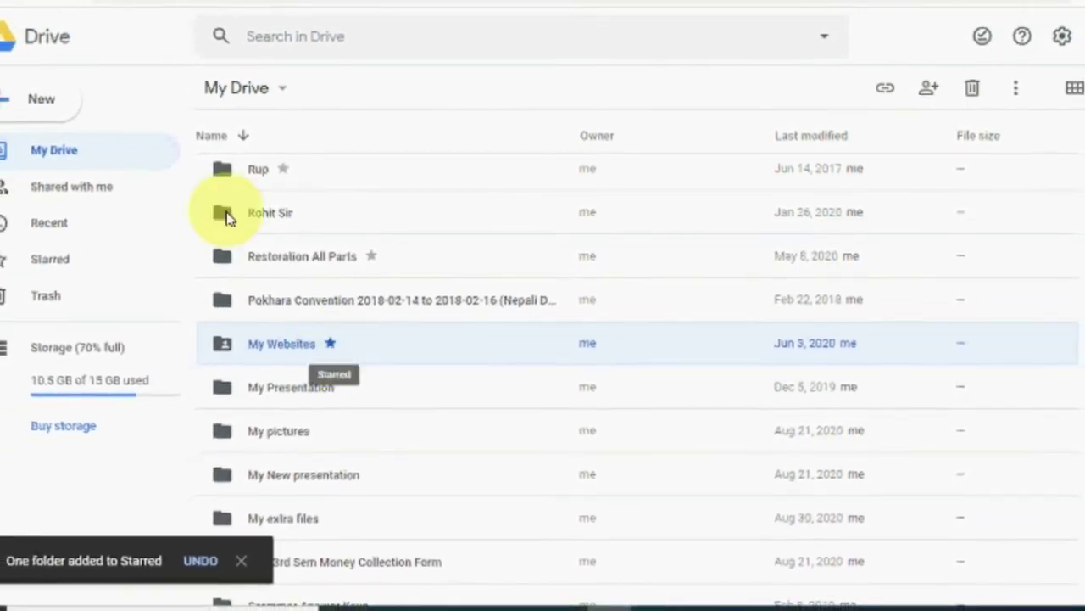
pyautogui.click(55, 261)
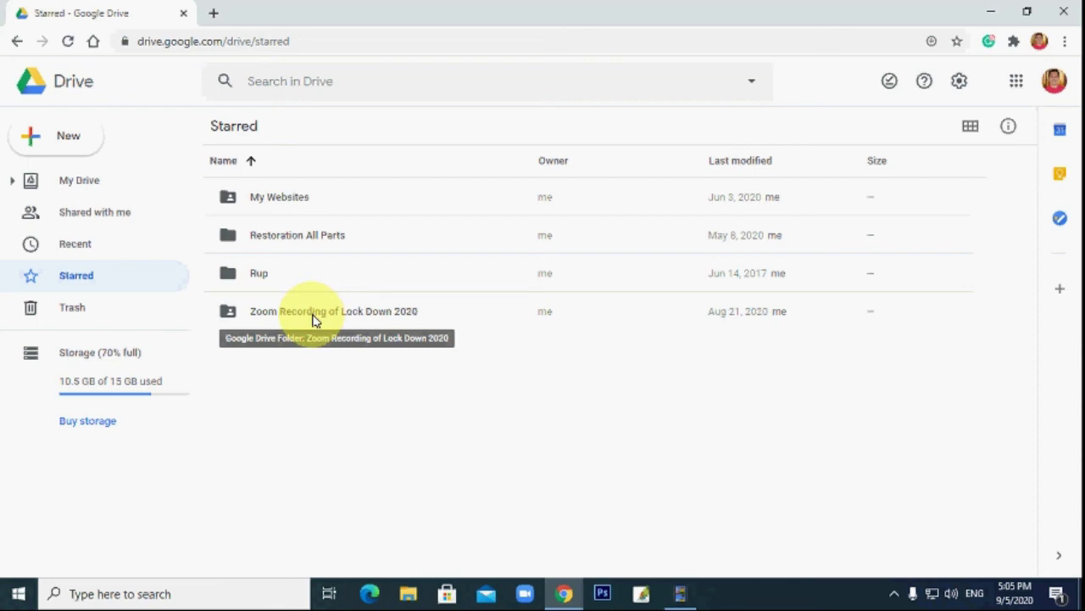
# Remove My Websites from Starred in My Drive and confirm it left the Starred list.
pyautogui.click(301, 203)
pyautogui.rightClick(301, 204)
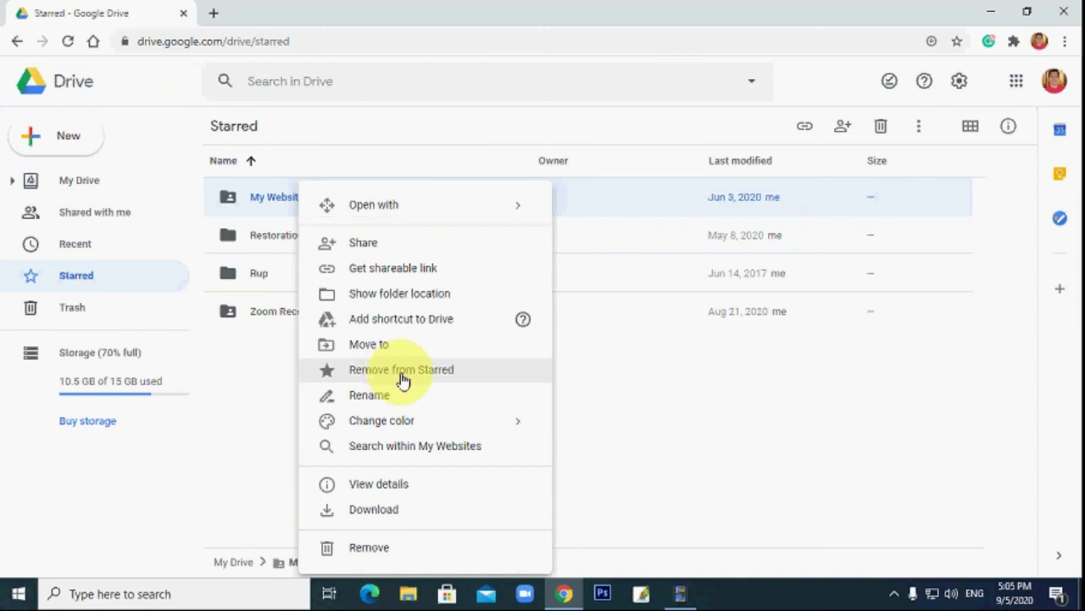
pyautogui.click(82, 189)
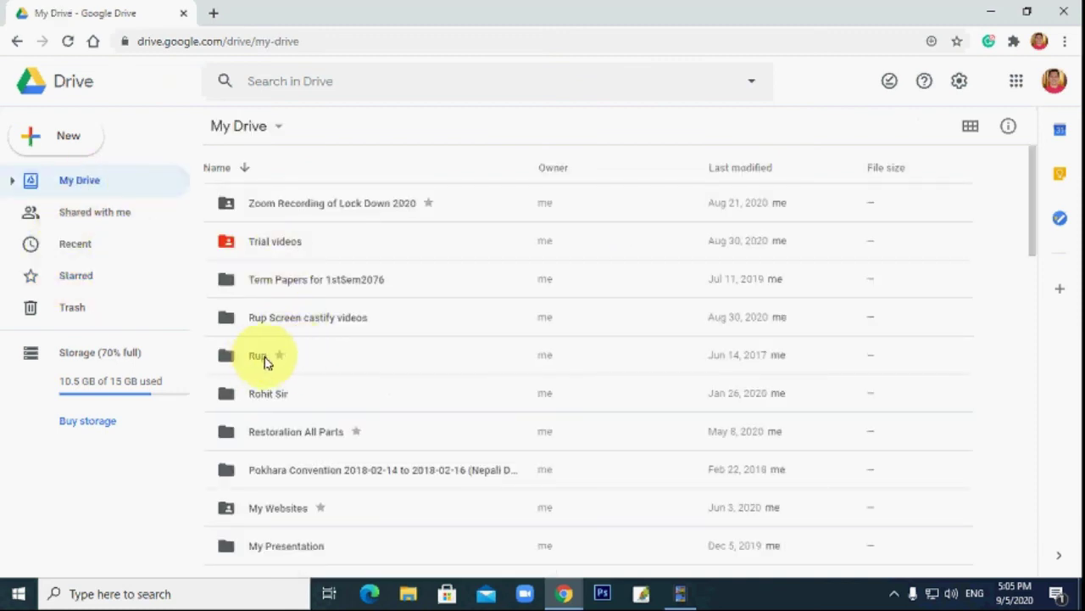
pyautogui.scroll(-2, 322, 446)
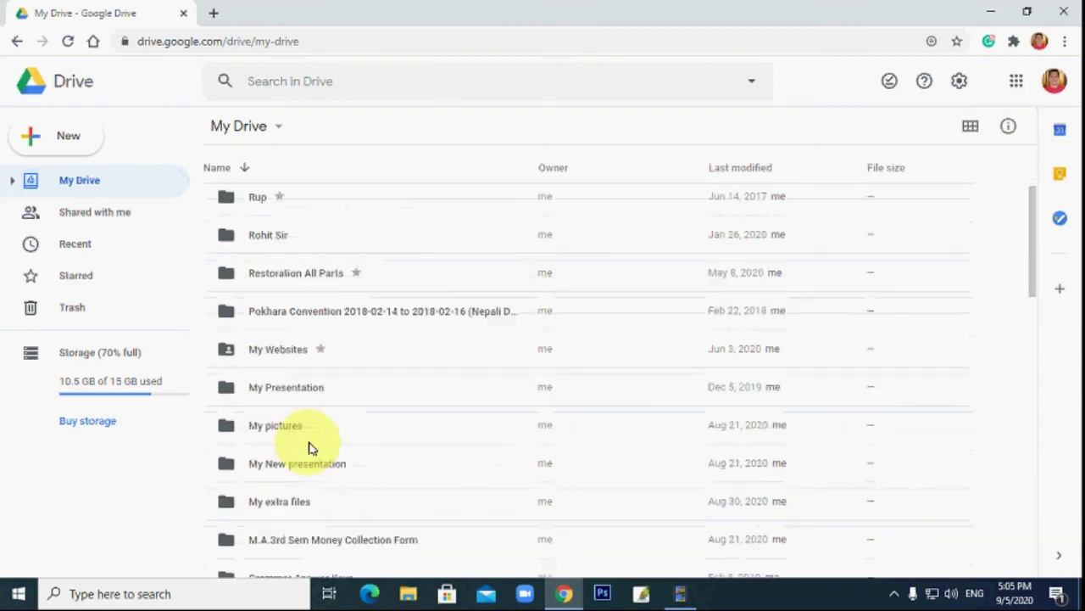
pyautogui.click(296, 354)
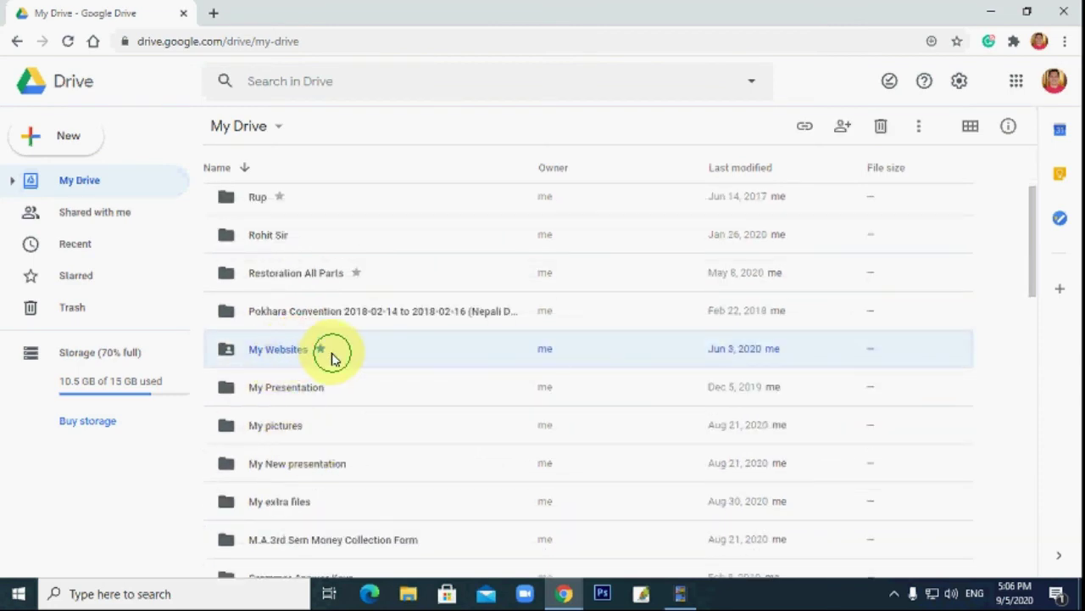
pyautogui.rightClick(332, 357)
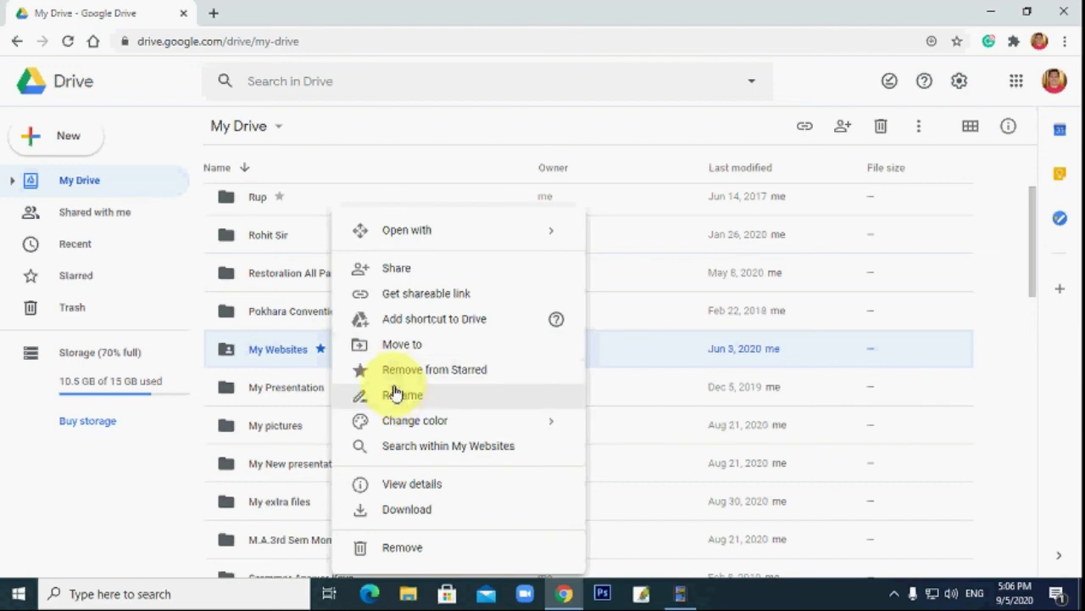
pyautogui.click(508, 378)
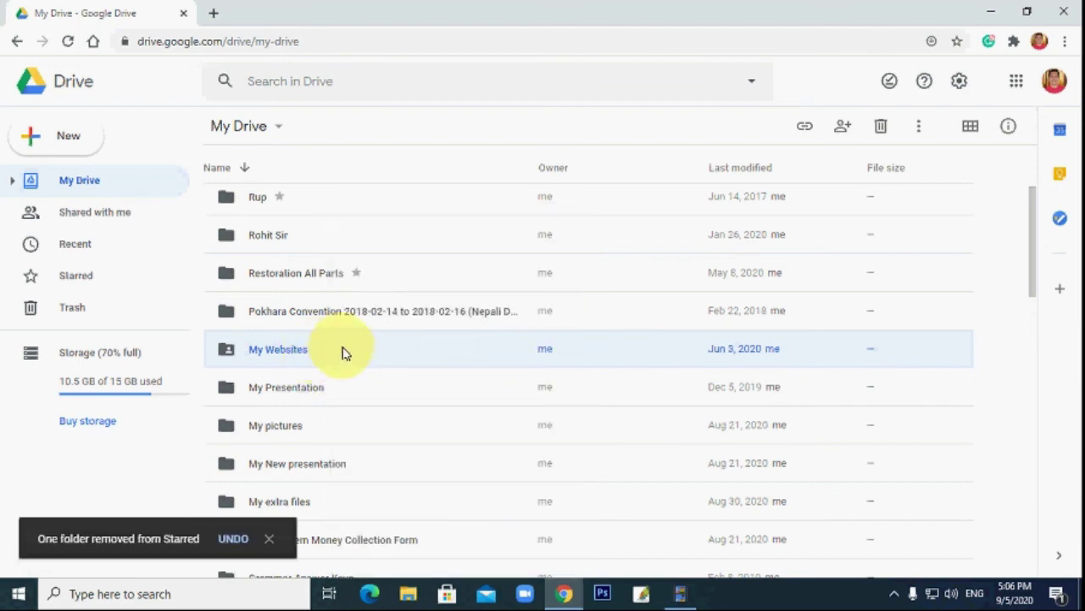
pyautogui.click(113, 287)
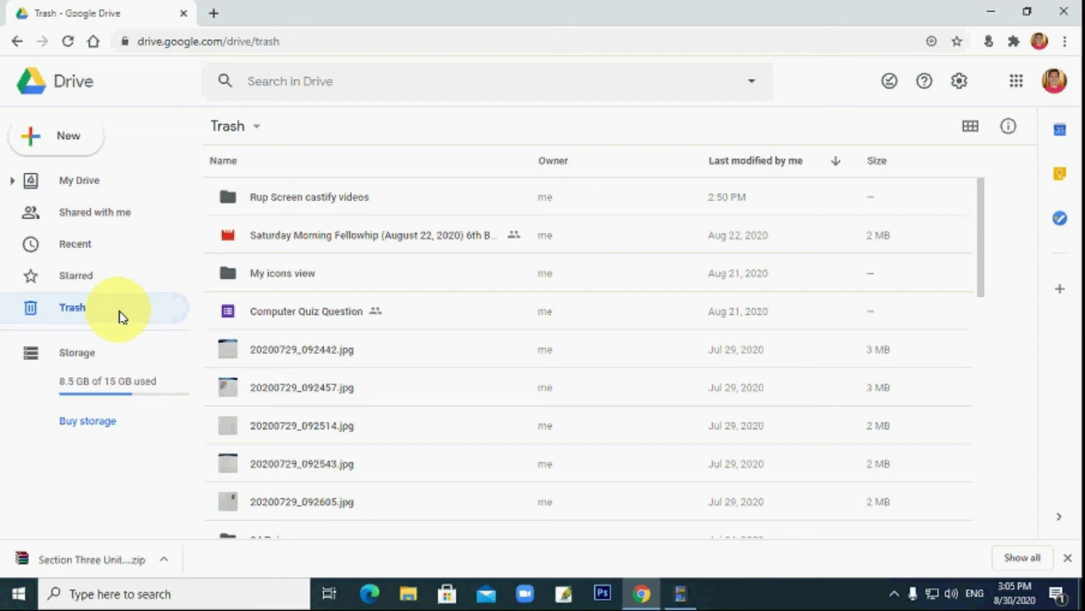
# Restore the Rup Screen castify videos folder from Trash and confirm it appears in My Drive.
pyautogui.click(297, 212)
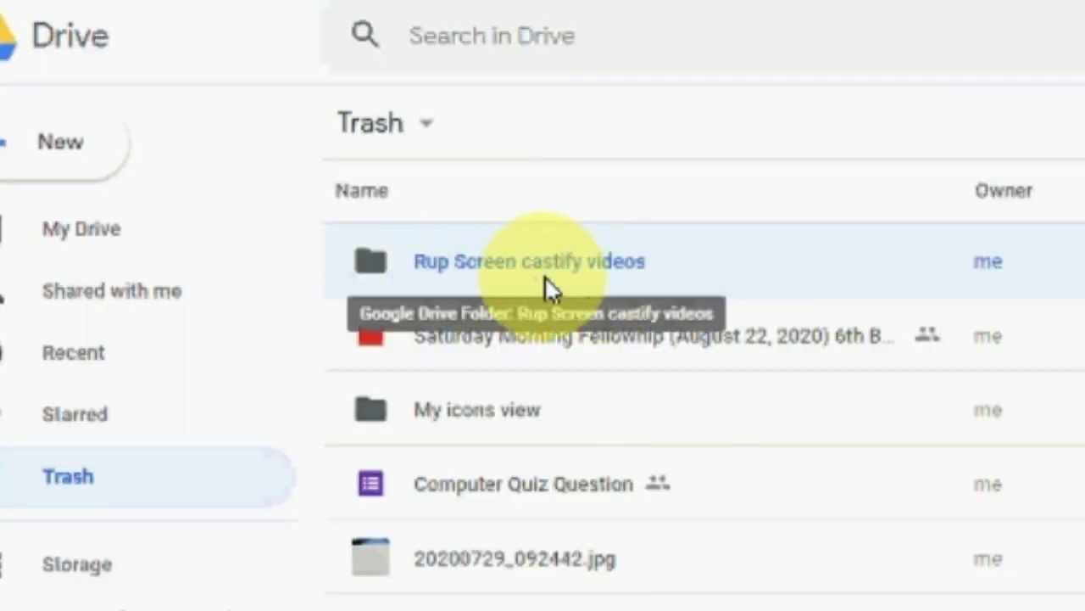
pyautogui.rightClick(735, 268)
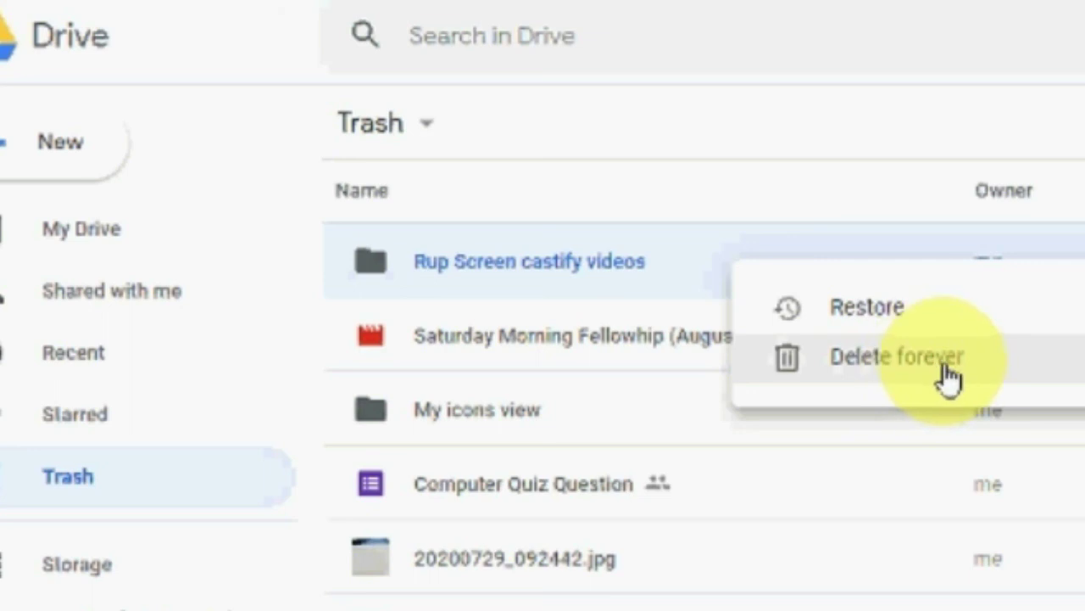
pyautogui.click(933, 312)
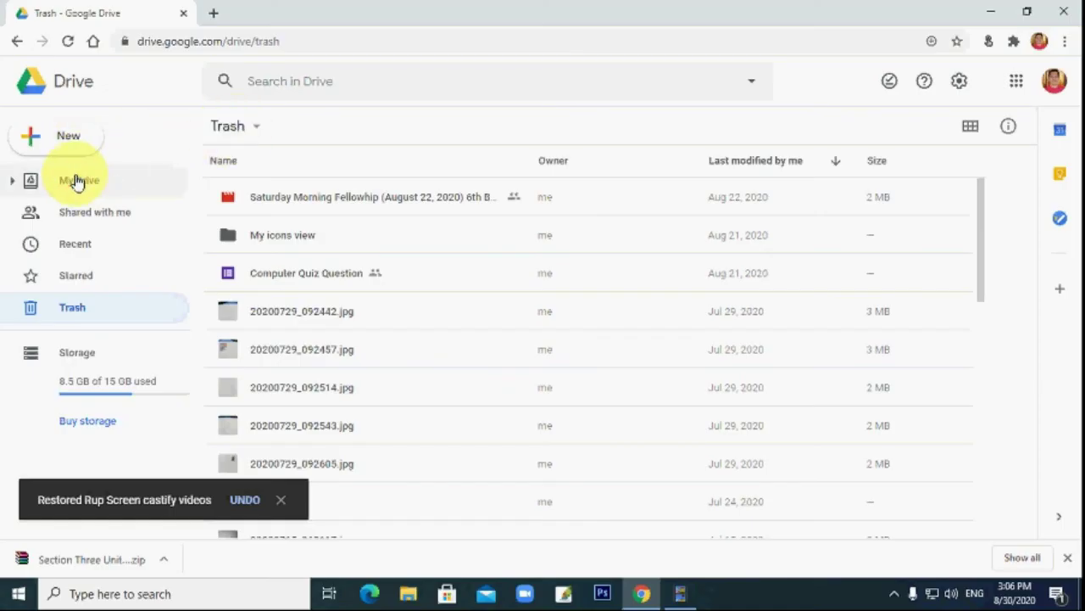
pyautogui.click(77, 181)
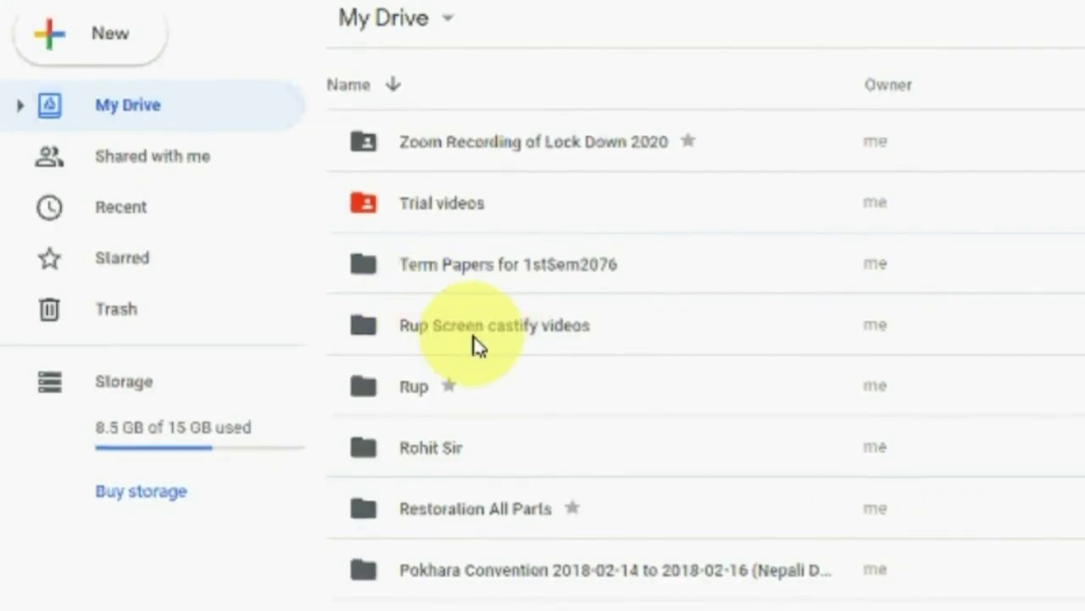
pyautogui.click(478, 344)
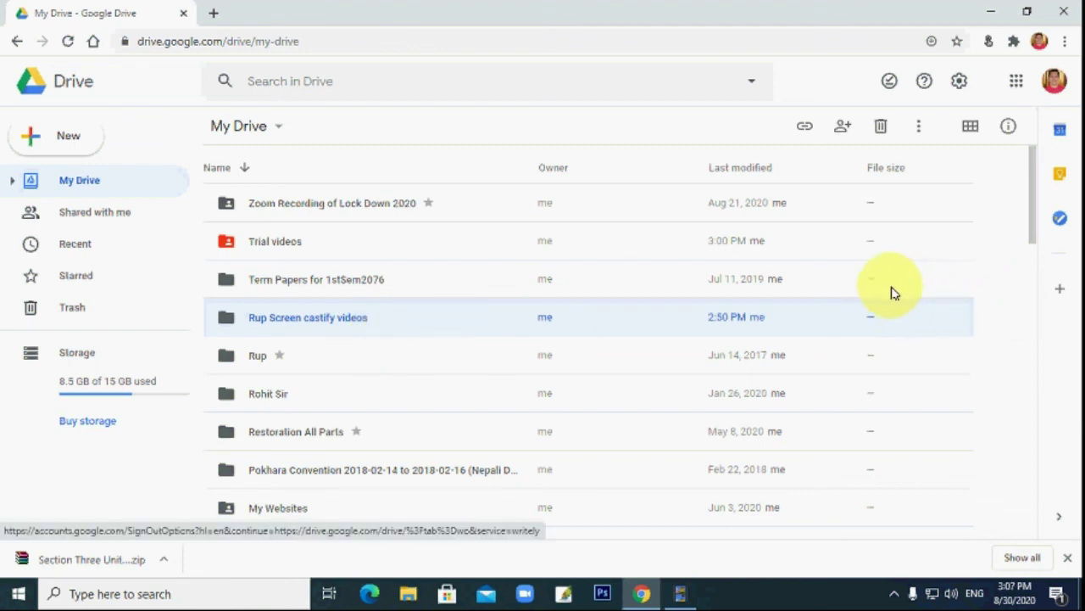
# Sign out of the Google account from the profile menu and close the Chrome window.
pyautogui.click(1054, 81)
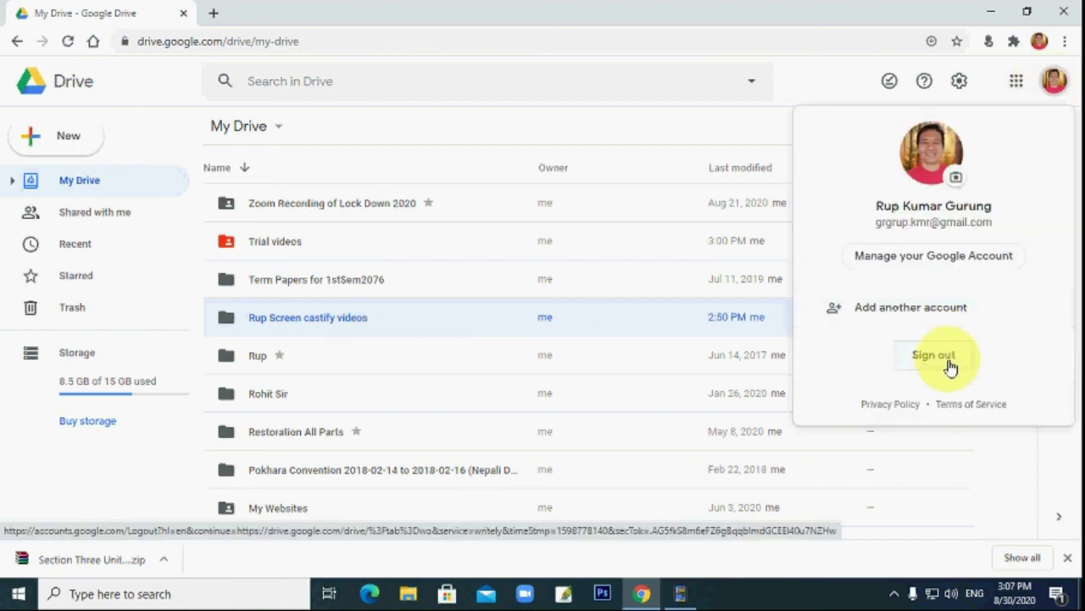
pyautogui.click(937, 357)
pyautogui.click(416, 344)
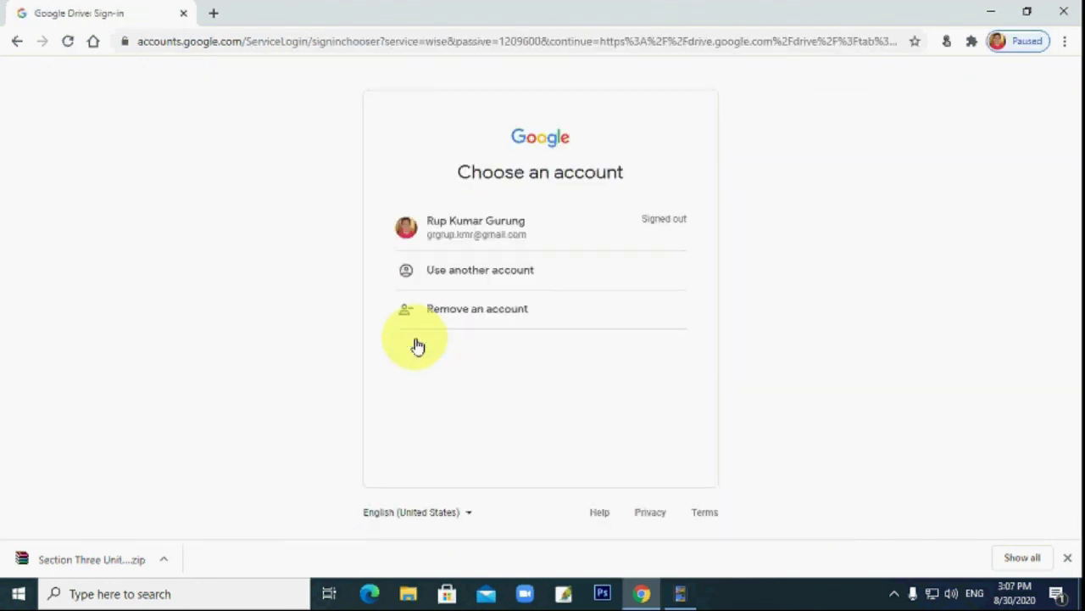
pyautogui.click(1066, 15)
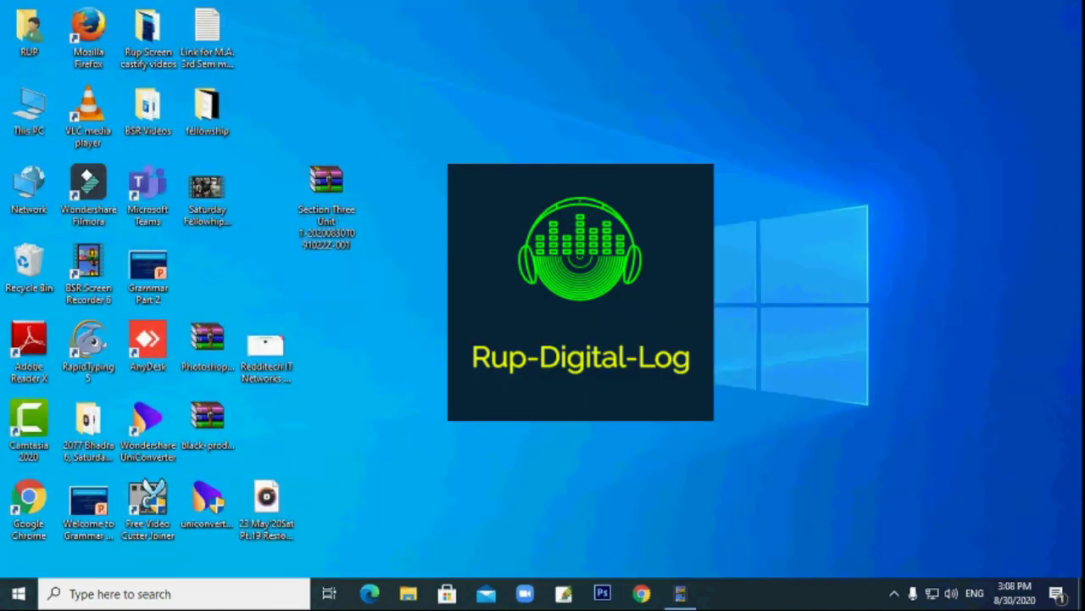